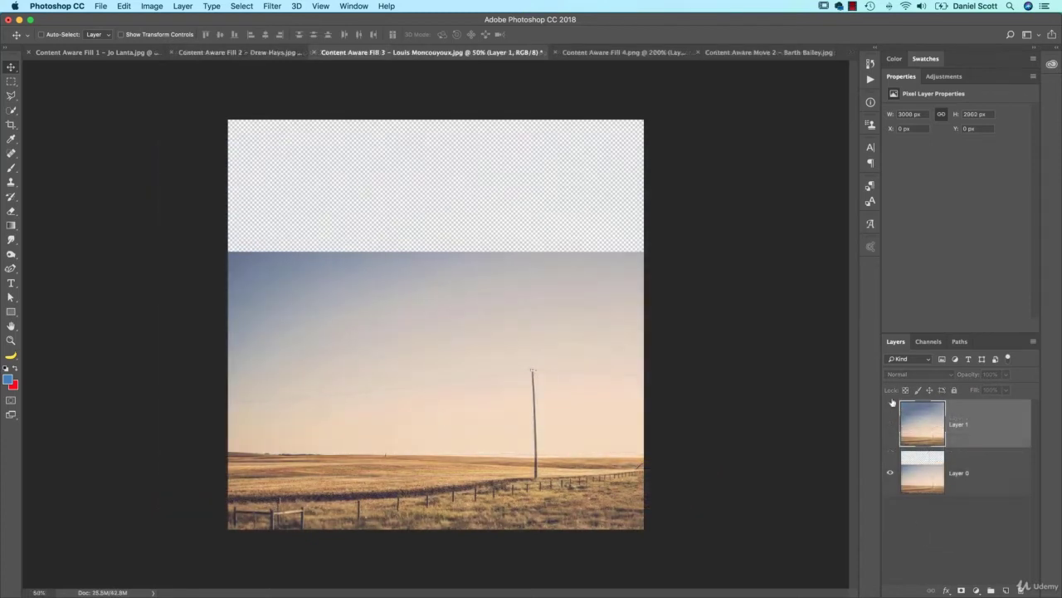
- Show Layer 1 in the prairie, banner and sunset images to compare the edits, and dismiss the file-opening dialog
click(891, 424)
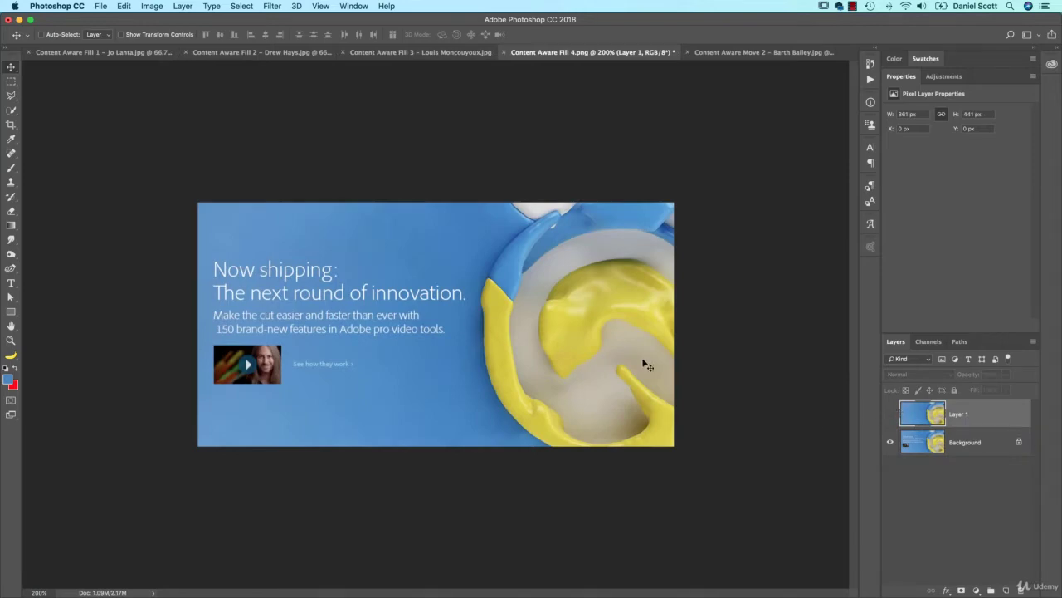
click(891, 413)
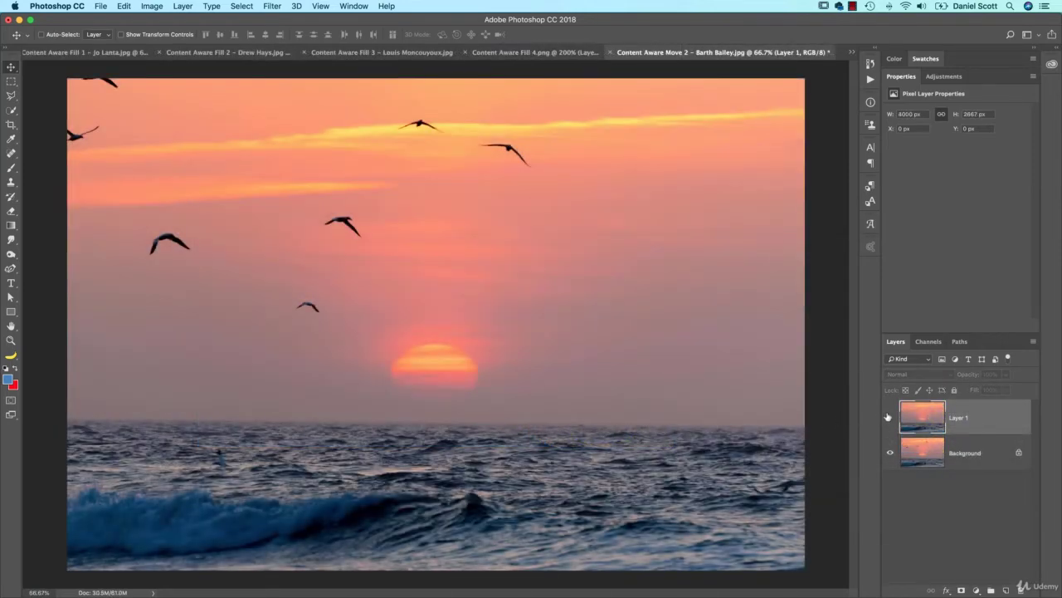
click(888, 418)
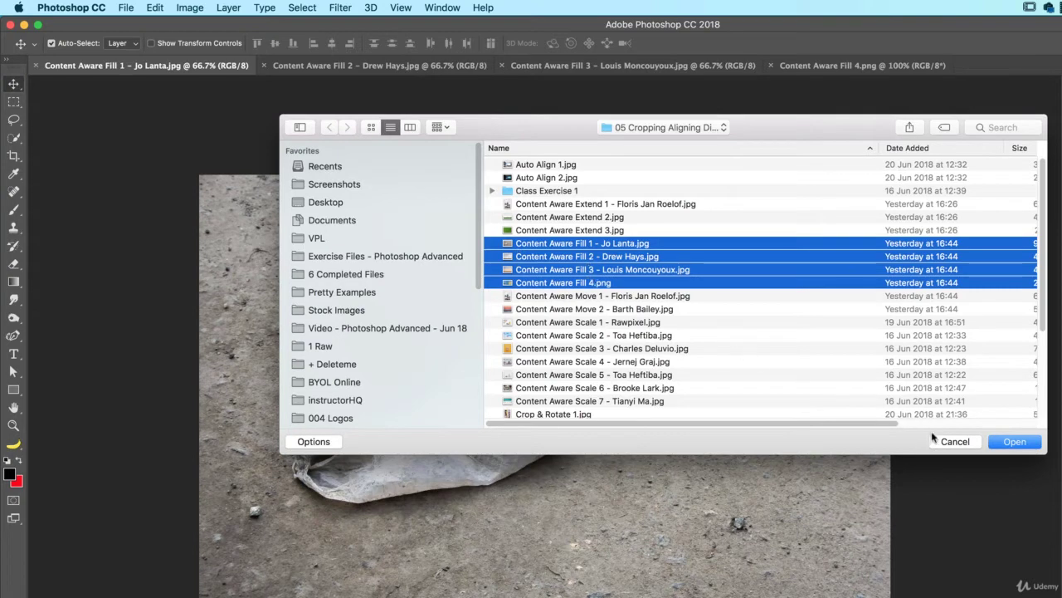
click(950, 441)
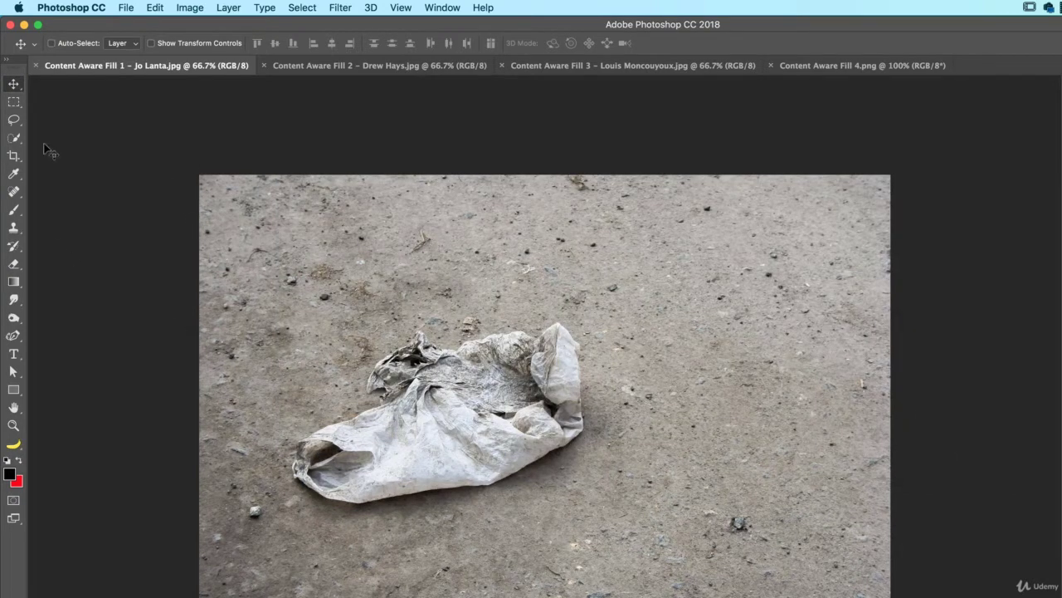
- Lasso loosely around the discarded white bag, remove it with a Content-Aware fill at 100% opacity, and deselect
click(14, 122)
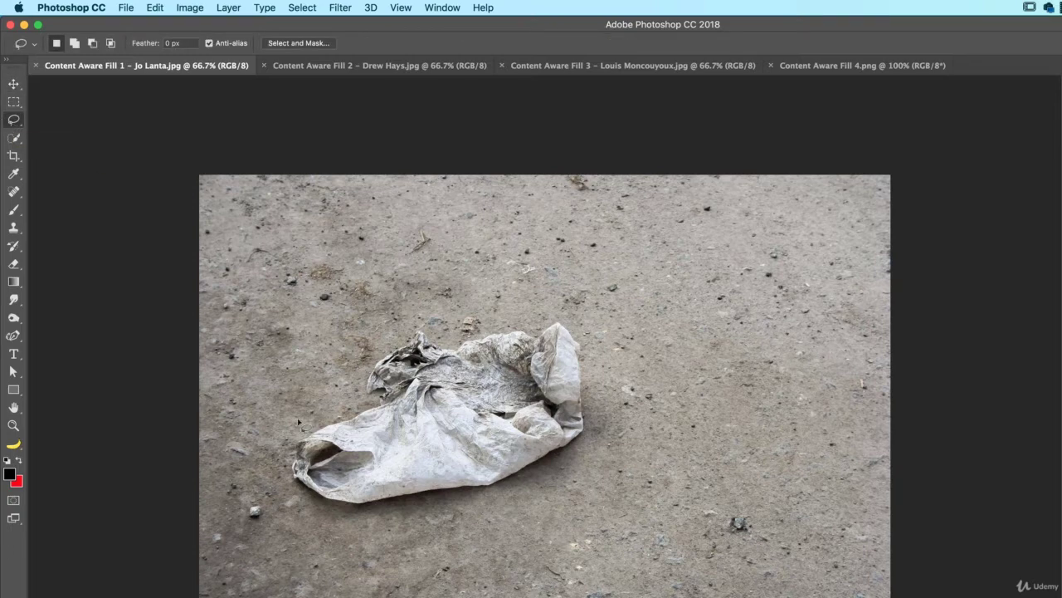
mouse_move(384, 336)
mouse_down()
mouse_move(344, 392)
mouse_move(298, 413)
mouse_move(277, 440)
mouse_move(269, 467)
mouse_move(320, 543)
mouse_move(462, 540)
mouse_move(582, 485)
mouse_move(628, 437)
mouse_move(633, 406)
mouse_move(588, 308)
mouse_move(537, 292)
mouse_move(383, 337)
mouse_up()
click(155, 7)
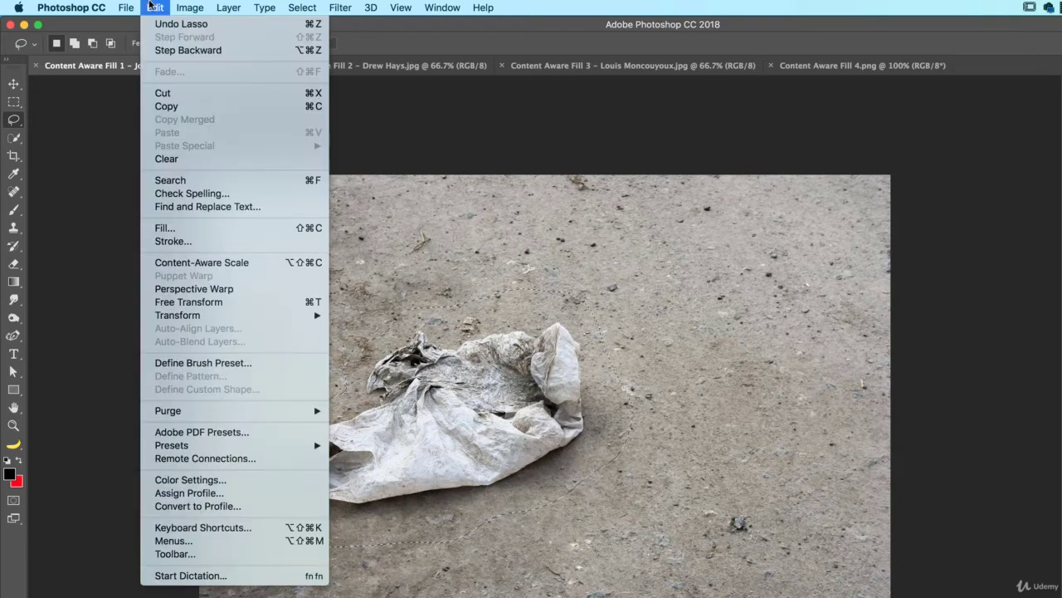
click(173, 229)
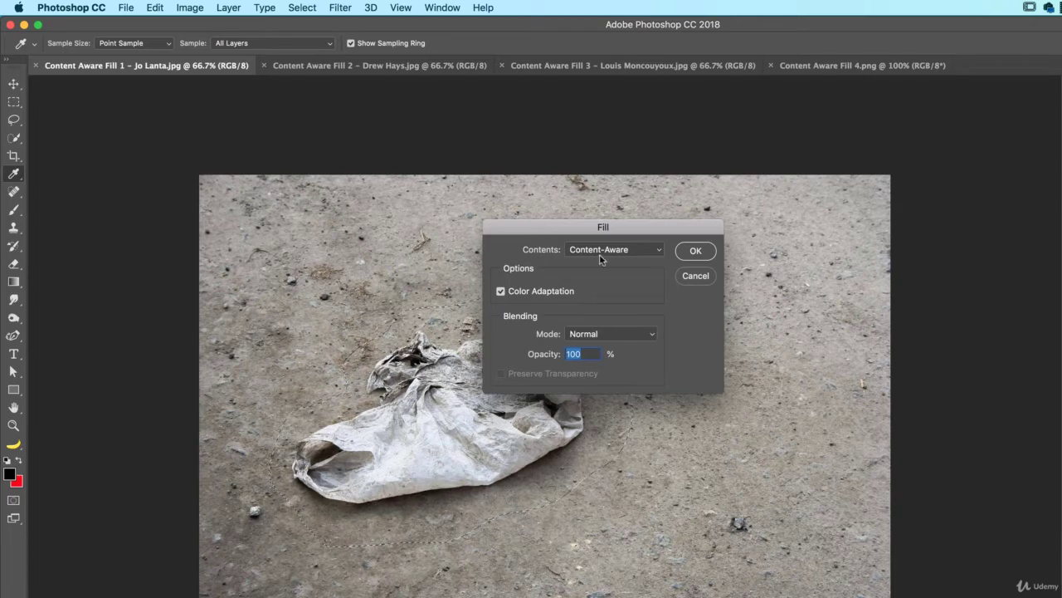
click(699, 252)
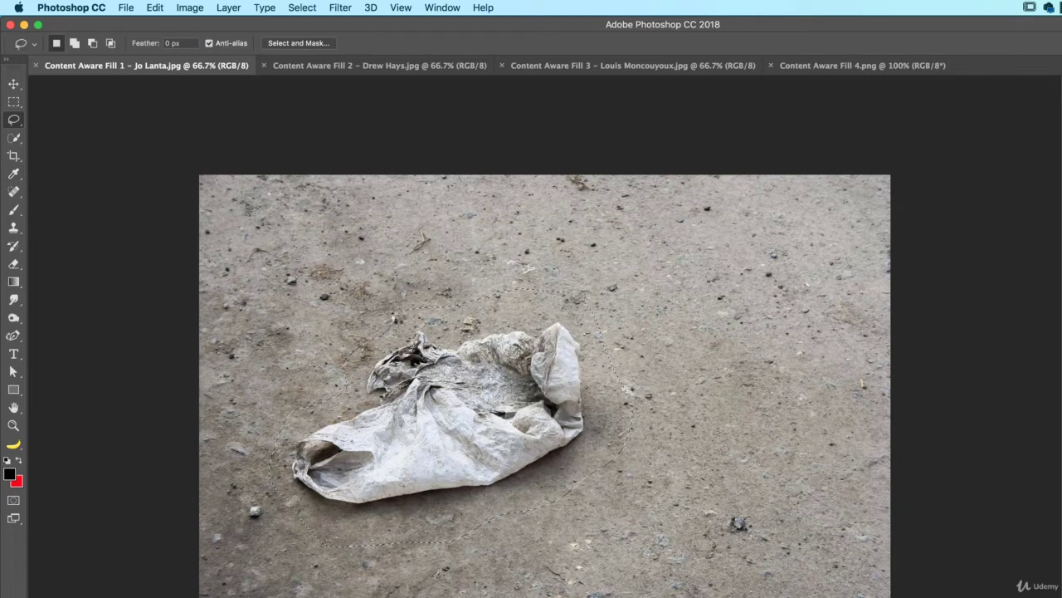
key(super+d)
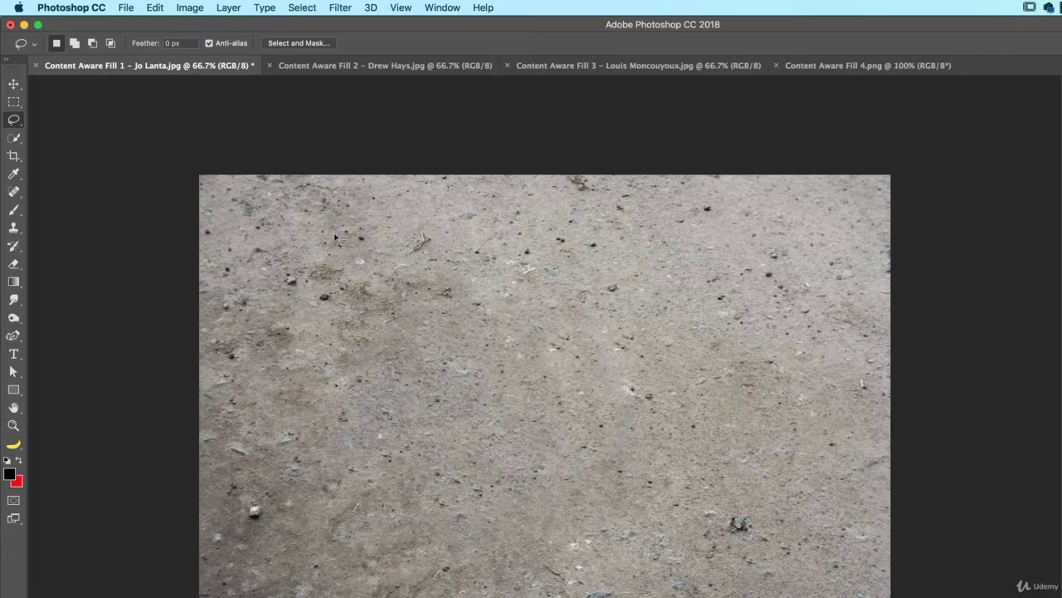
- Undo the bag's Content-Aware fill and clear the remaining selection
key(super+alt+z)
key(super+alt+z)
key(super+d)
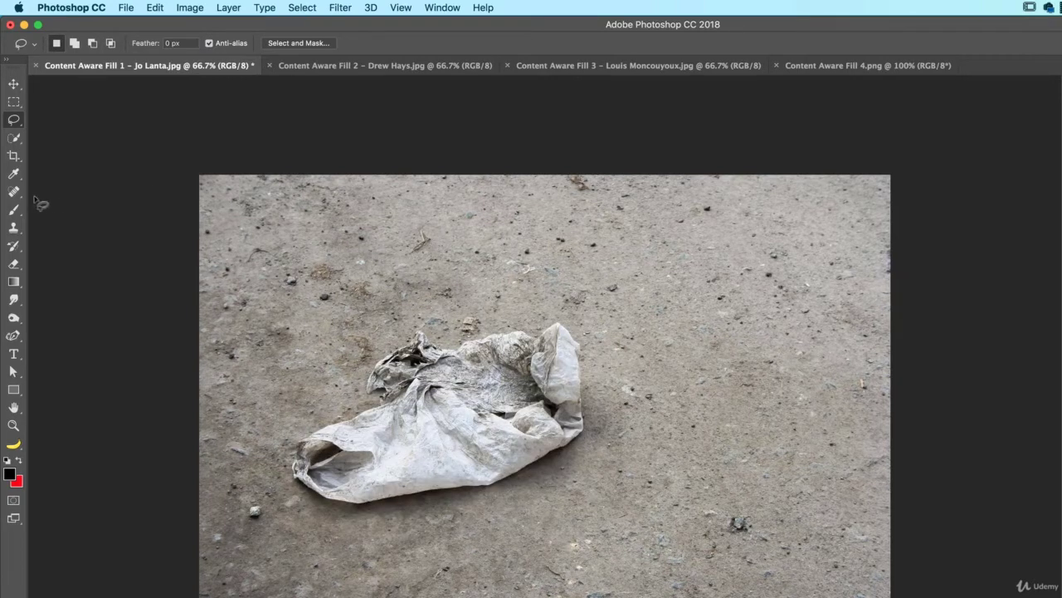
- Paint over the whole white bag with the Spot Healing Brush set to Content-Aware to remove it from the ground
click(13, 192)
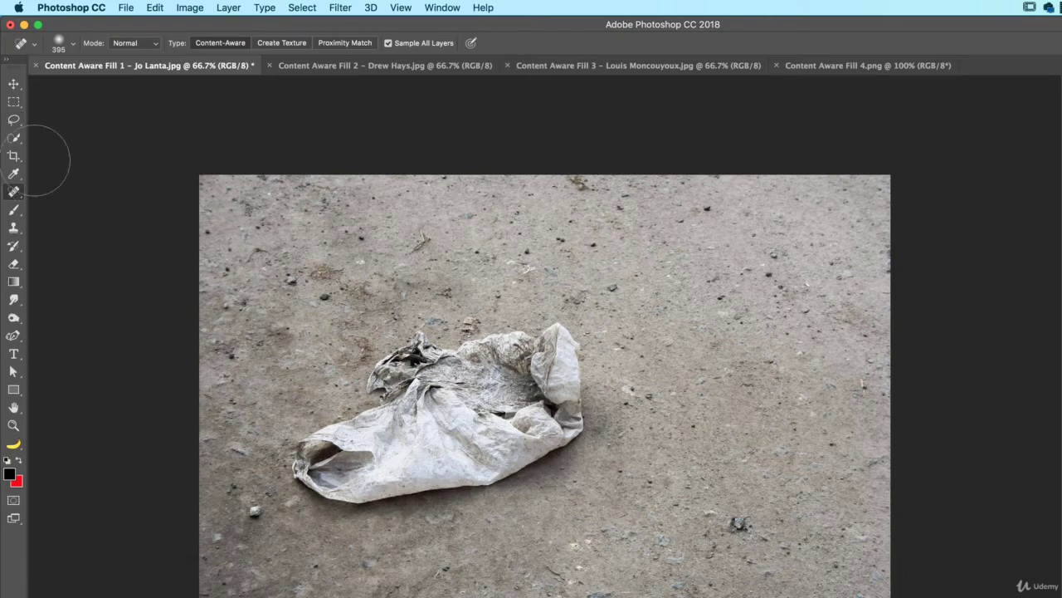
mouse_move(337, 407)
mouse_down()
mouse_move(390, 369)
mouse_move(515, 336)
mouse_move(602, 365)
mouse_move(619, 435)
mouse_move(419, 478)
mouse_move(333, 475)
mouse_move(326, 446)
mouse_move(587, 402)
mouse_move(436, 422)
mouse_move(394, 440)
mouse_move(461, 513)
mouse_up()
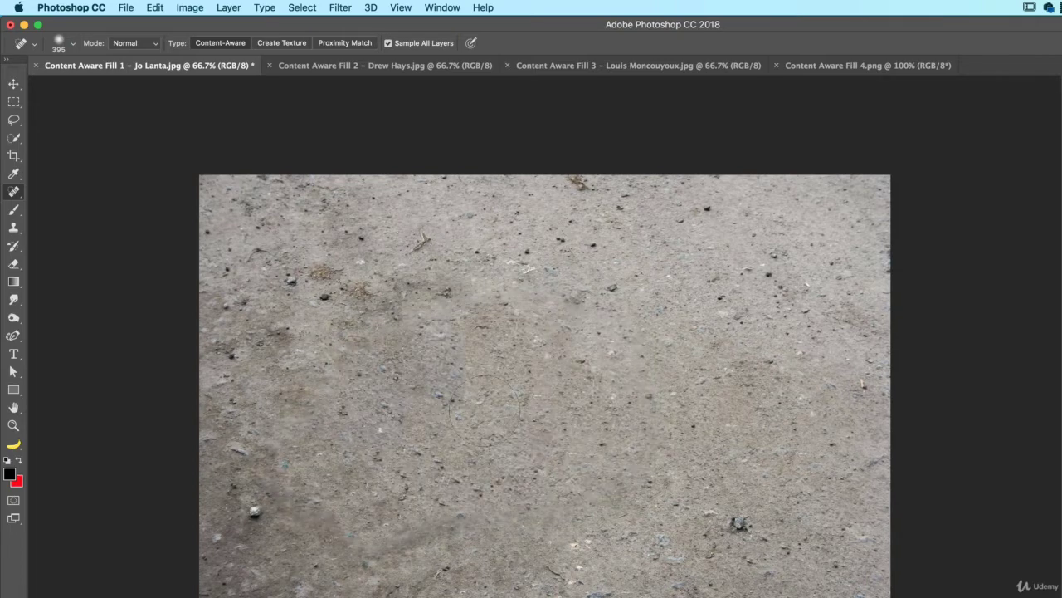
- In the Content Aware Fill 2 image, outline the large wind turbine's blades and tower with the Polygonal Lasso, leaving a narrow margin
click(349, 66)
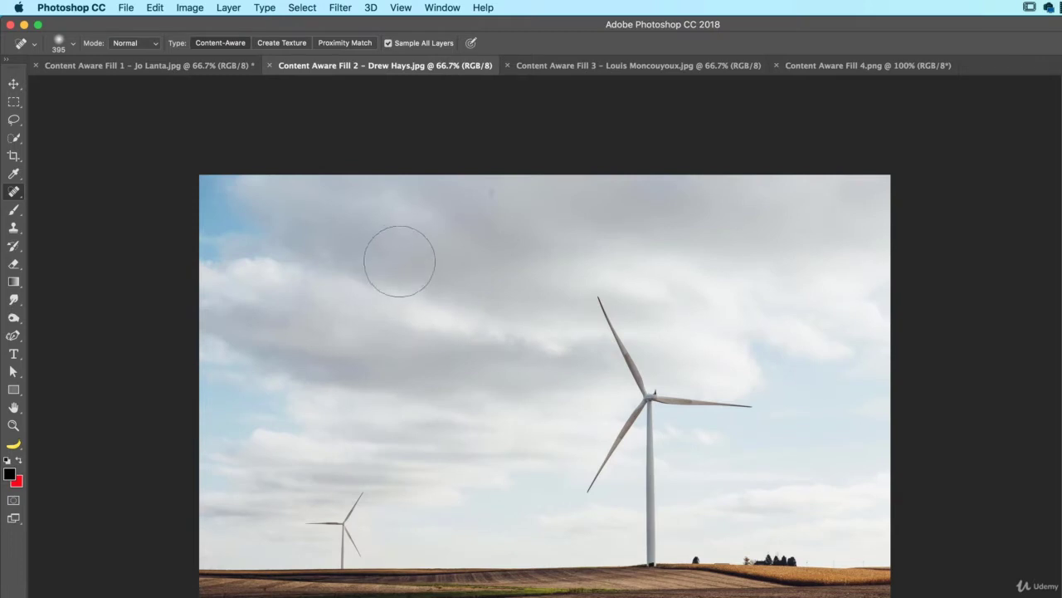
key(l)
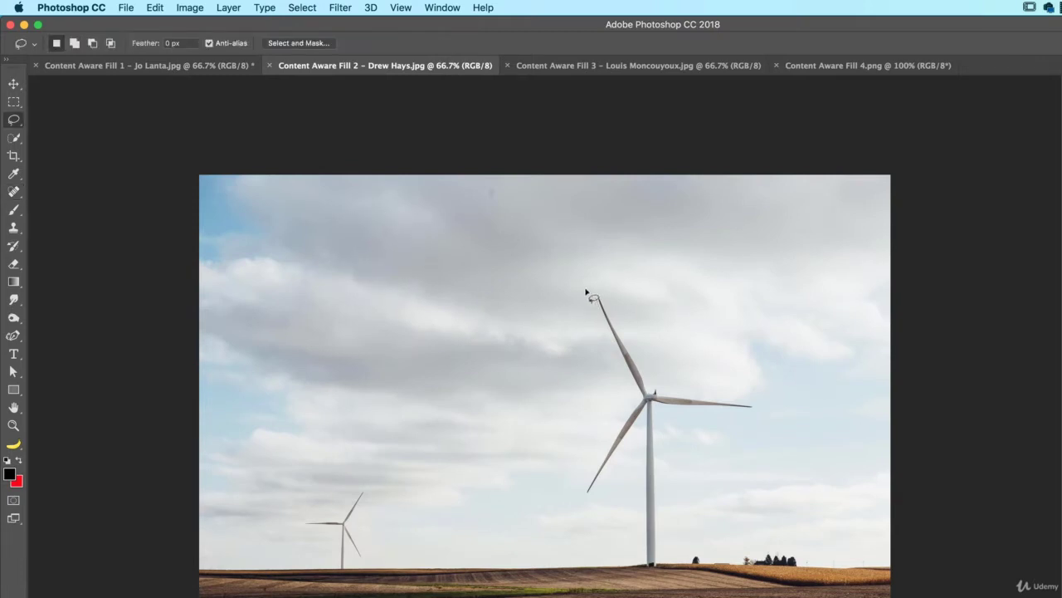
key(shift+l)
right_click(13, 122)
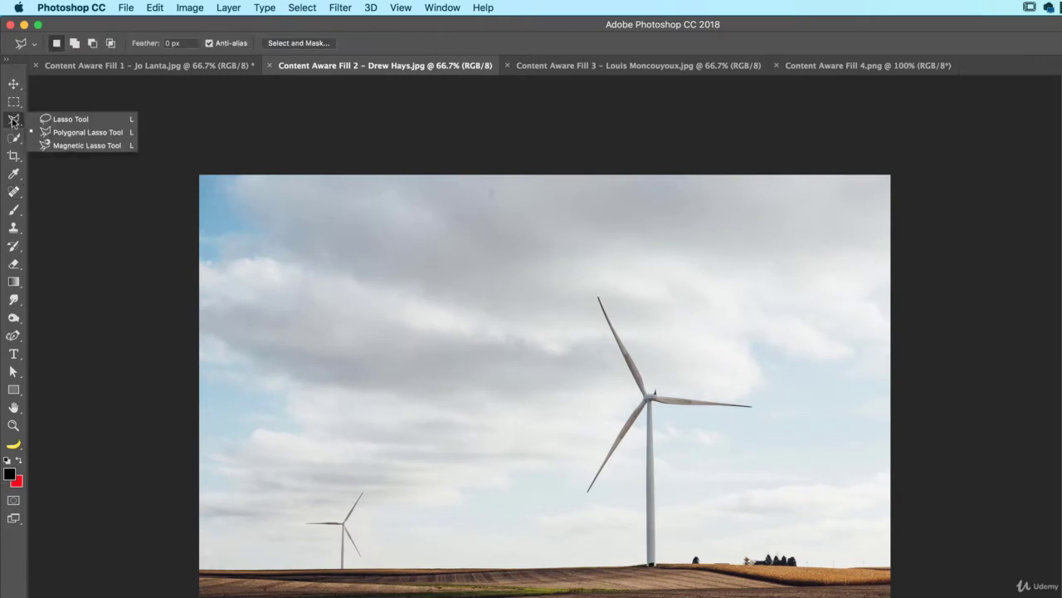
click(89, 134)
click(604, 281)
click(656, 380)
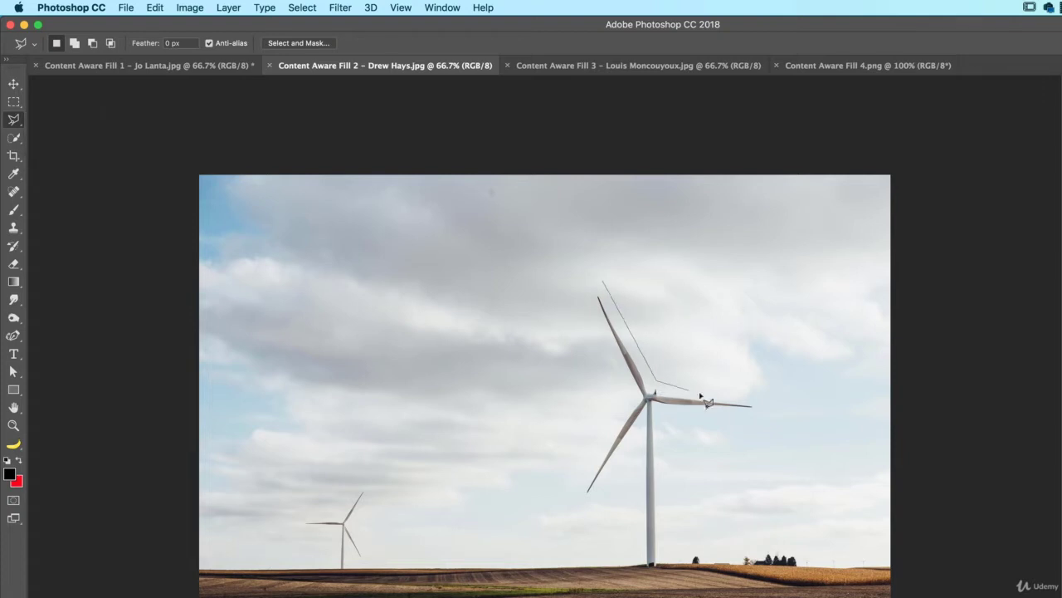
click(768, 400)
click(761, 419)
click(659, 413)
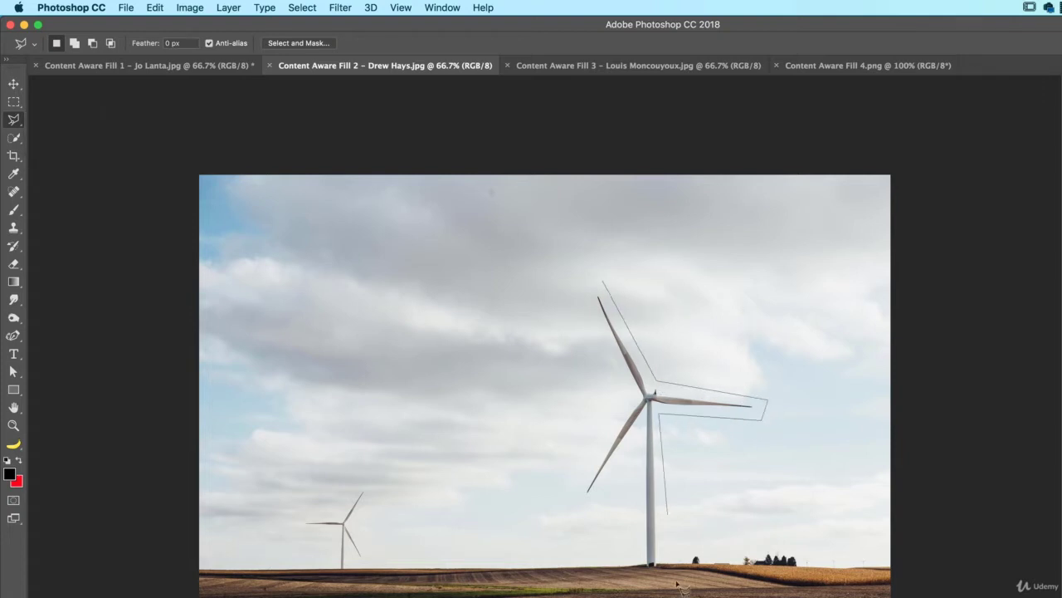
click(667, 571)
click(631, 572)
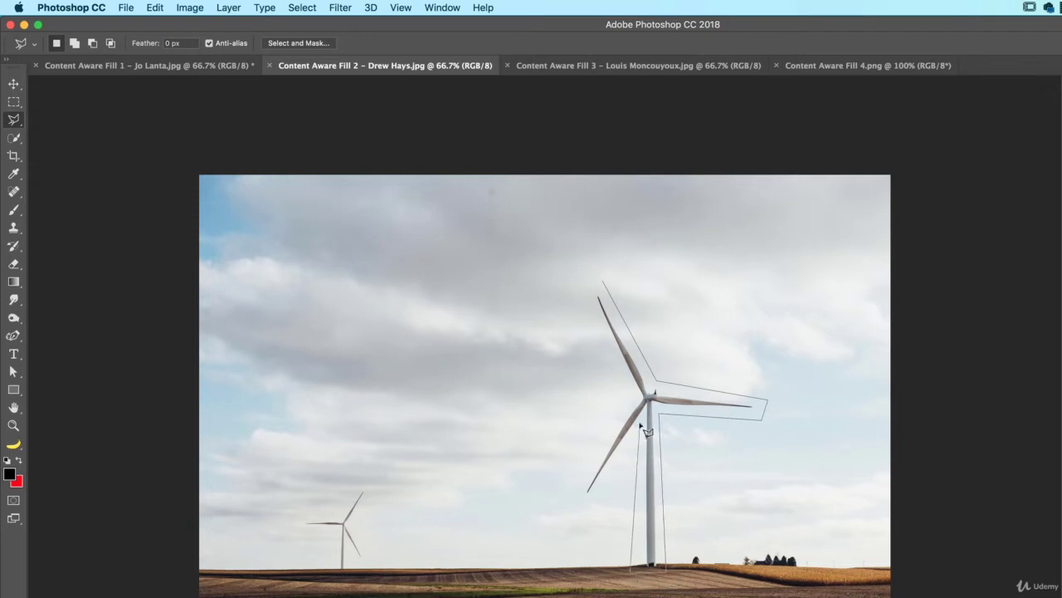
click(642, 420)
click(585, 509)
click(568, 495)
click(643, 394)
click(575, 283)
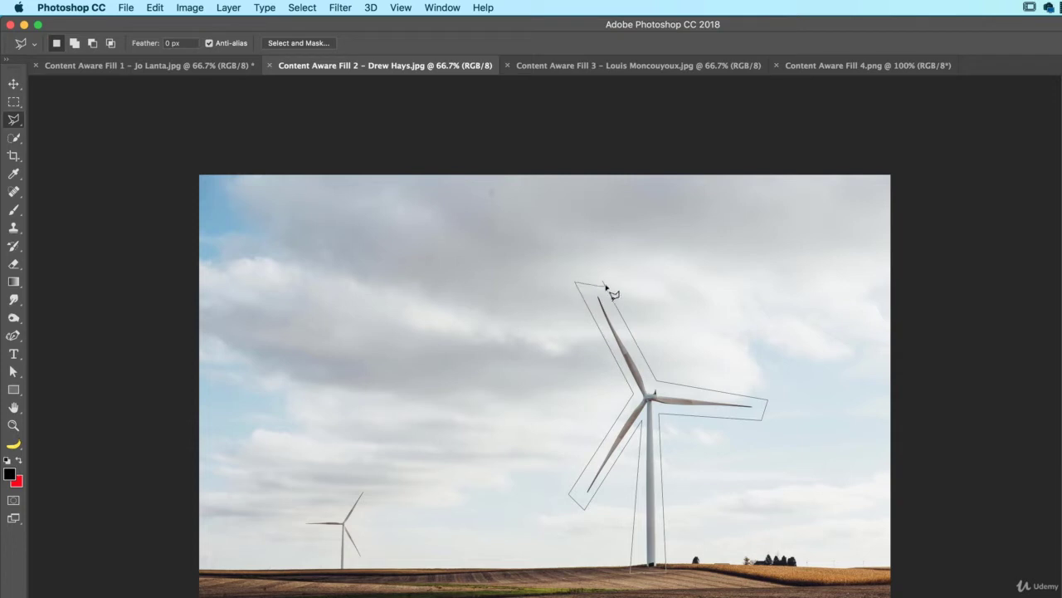
click(606, 287)
- Try a Content-Aware fill on the large turbine's selection, compare before and after, and undo it
click(154, 8)
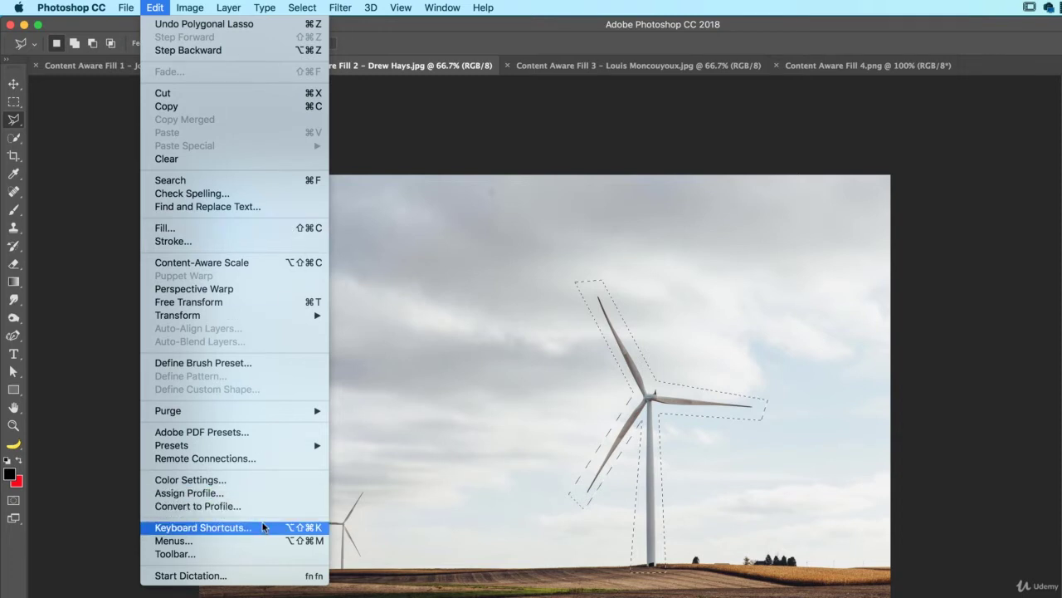
click(273, 233)
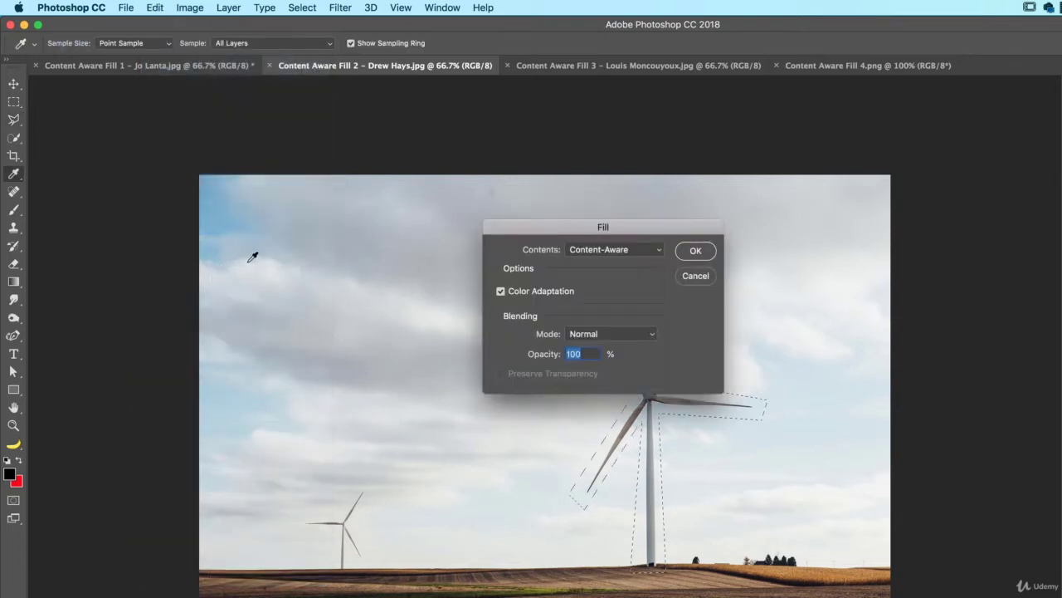
click(695, 252)
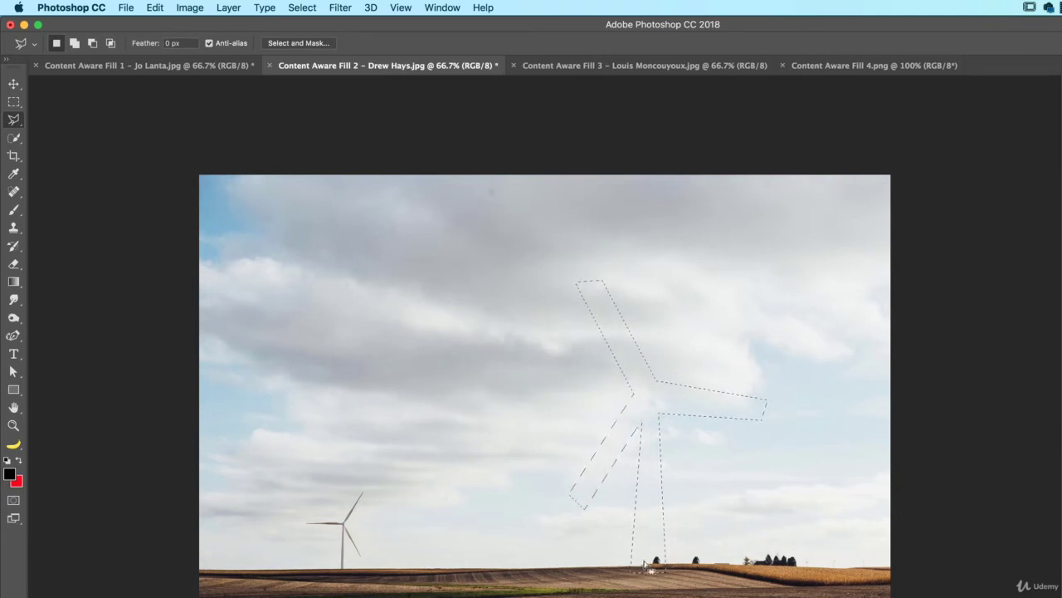
key(super+z)
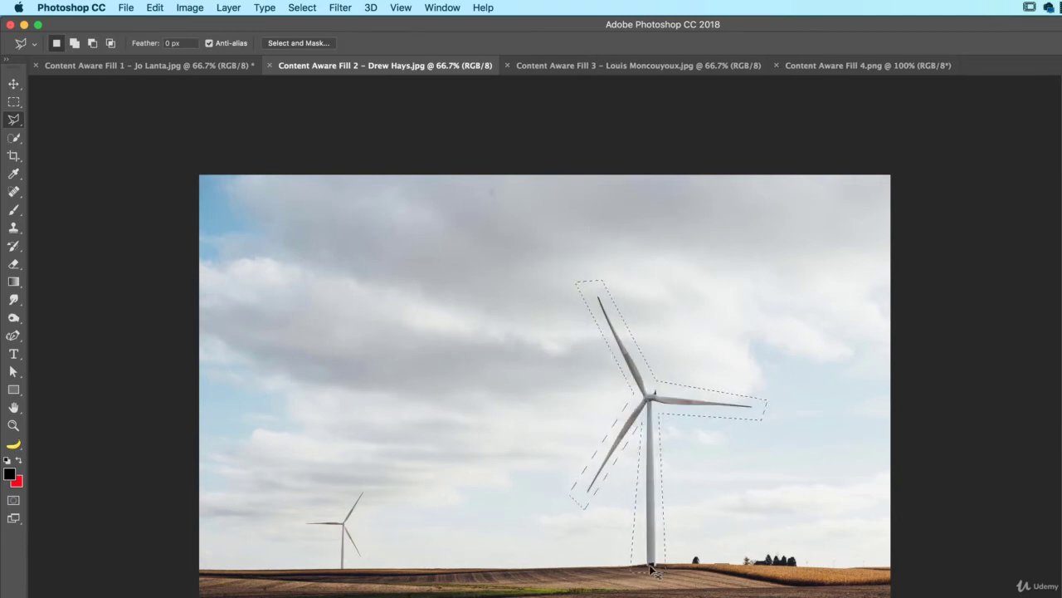
key(super+z)
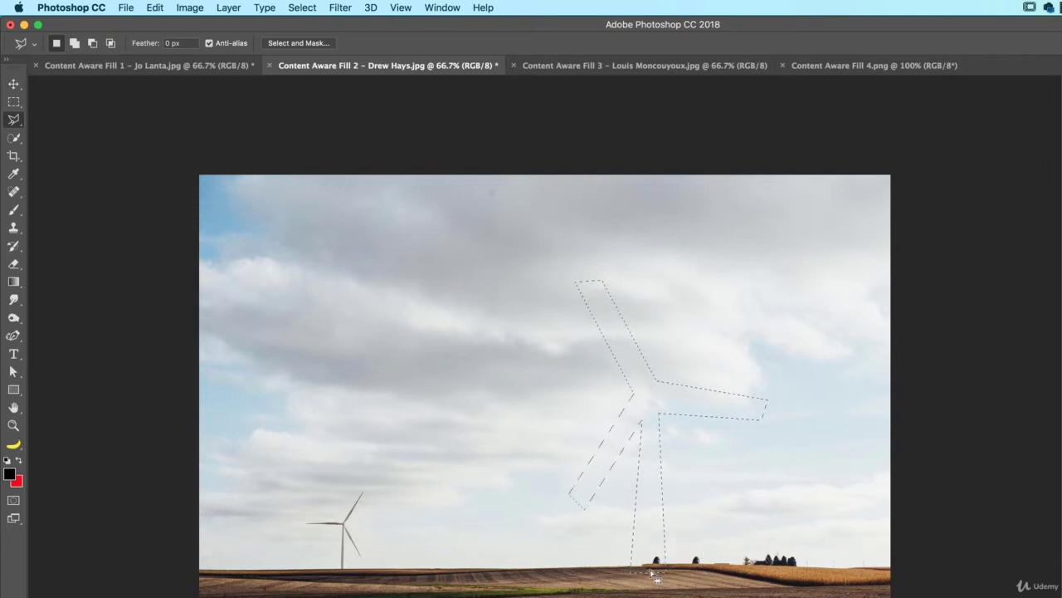
key(super+z)
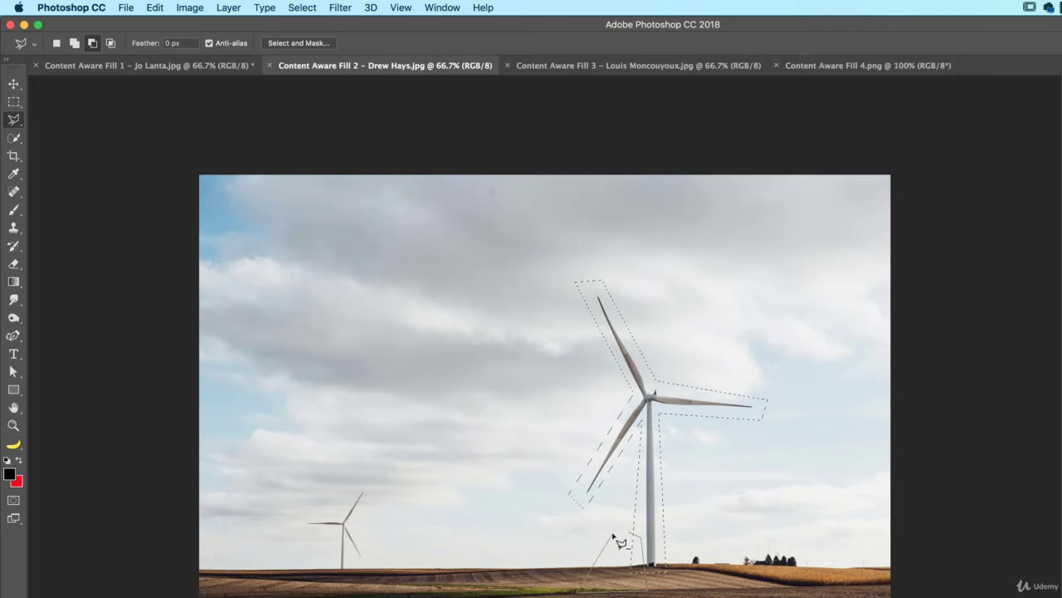
- Subtract slivers beside the tower's base and at the lower blade's tip from the turbine selection with the Polygonal Lasso
double_click(612, 538)
click(612, 519)
double_click(543, 497)
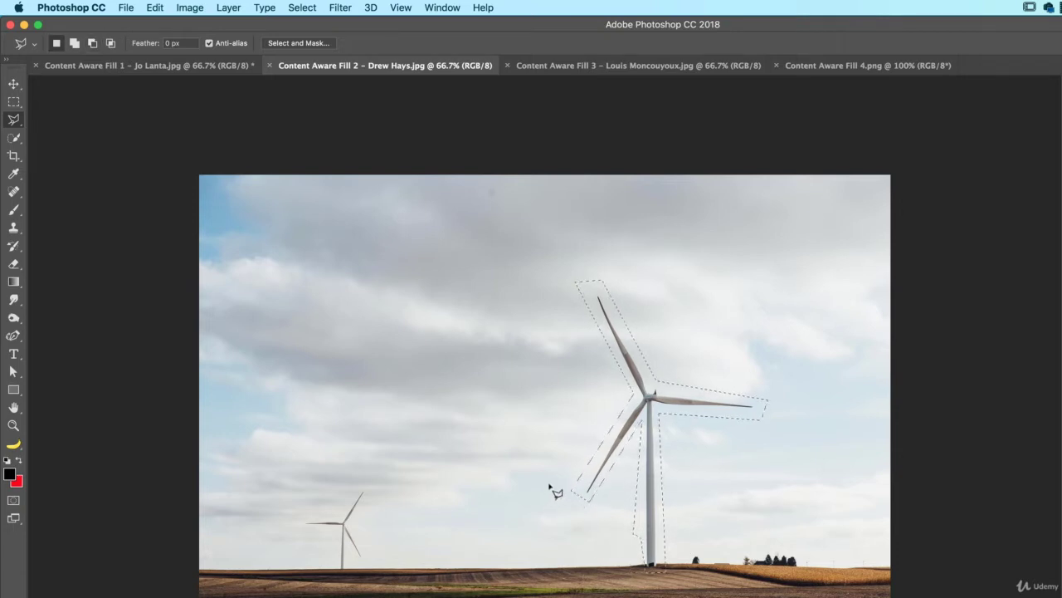
- Retry the Content-Aware fill on the trimmed turbine selection and undo the result
click(155, 7)
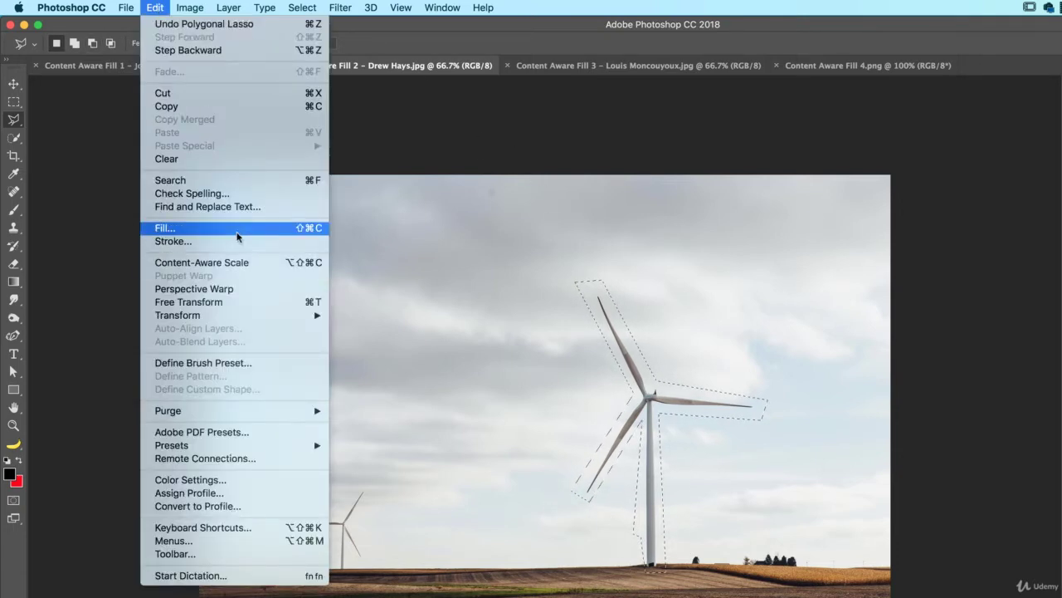
click(166, 235)
click(695, 250)
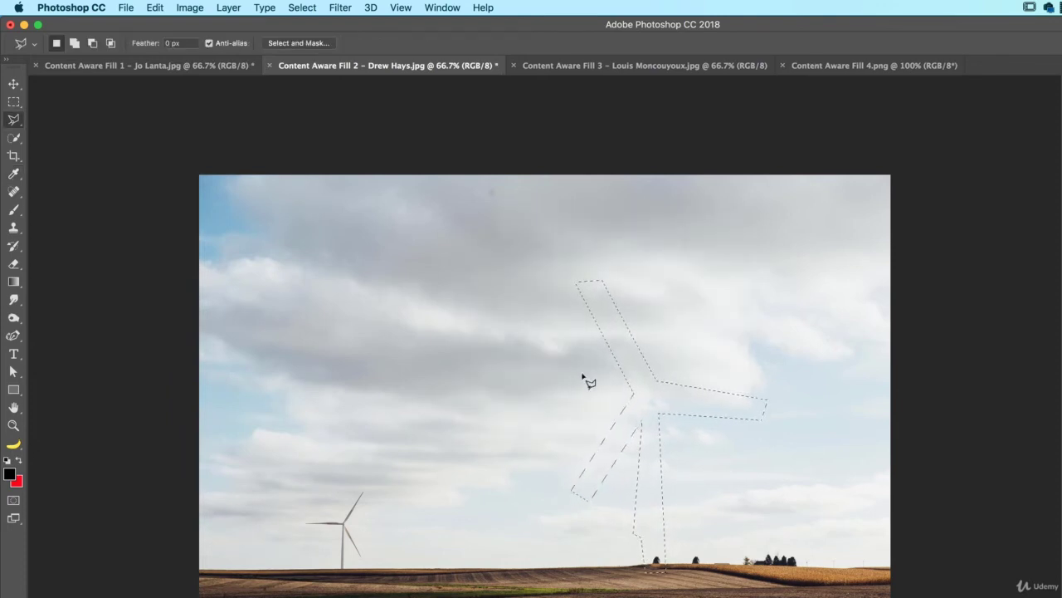
key(super+z)
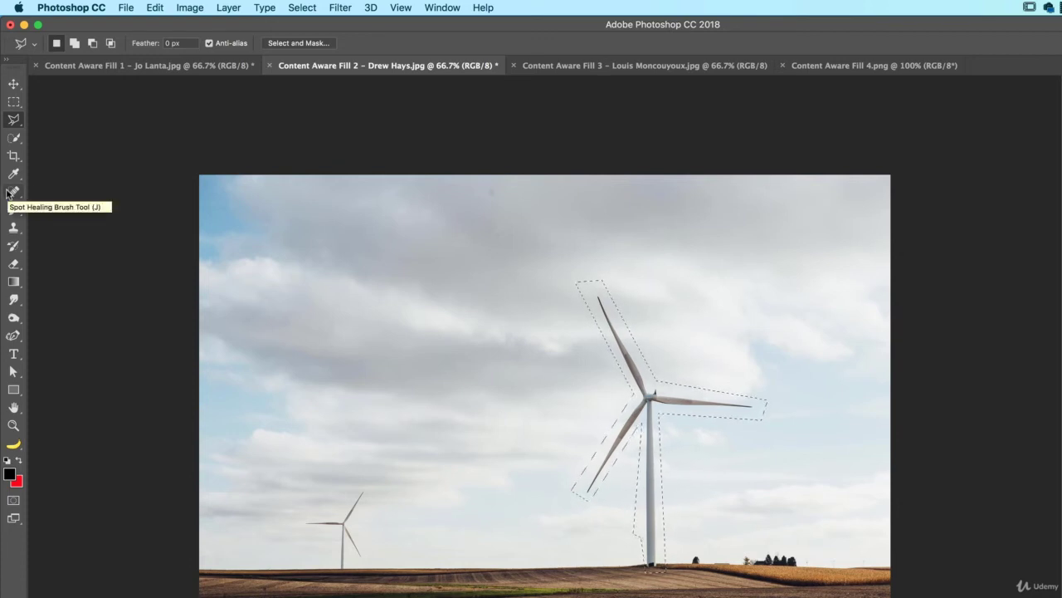
- Patch the selected turbine with the cloudy sky to its left, using the Patch tool in Normal mode with Source
click(174, 64)
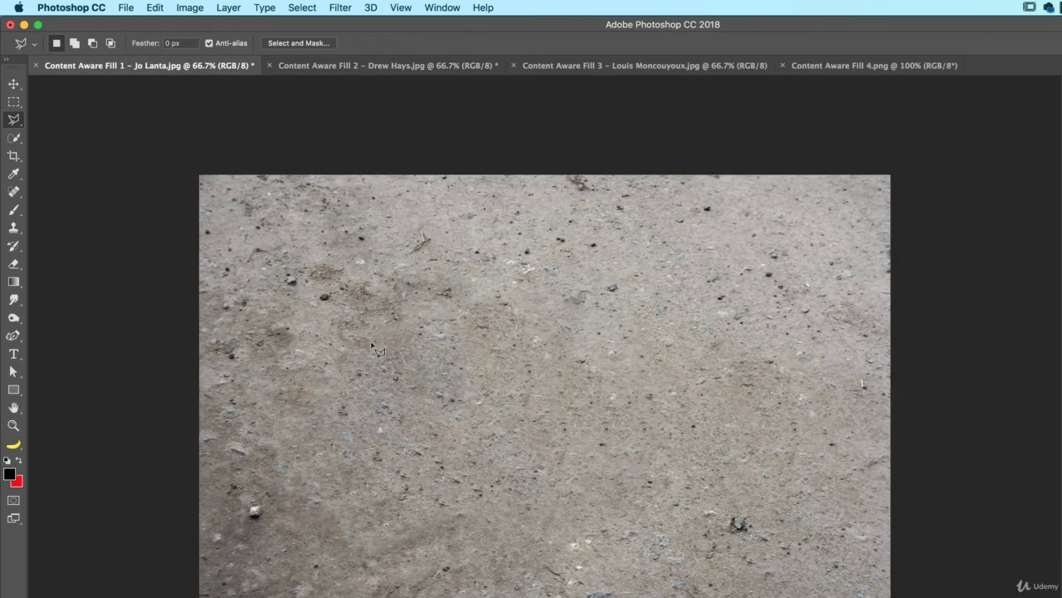
click(412, 67)
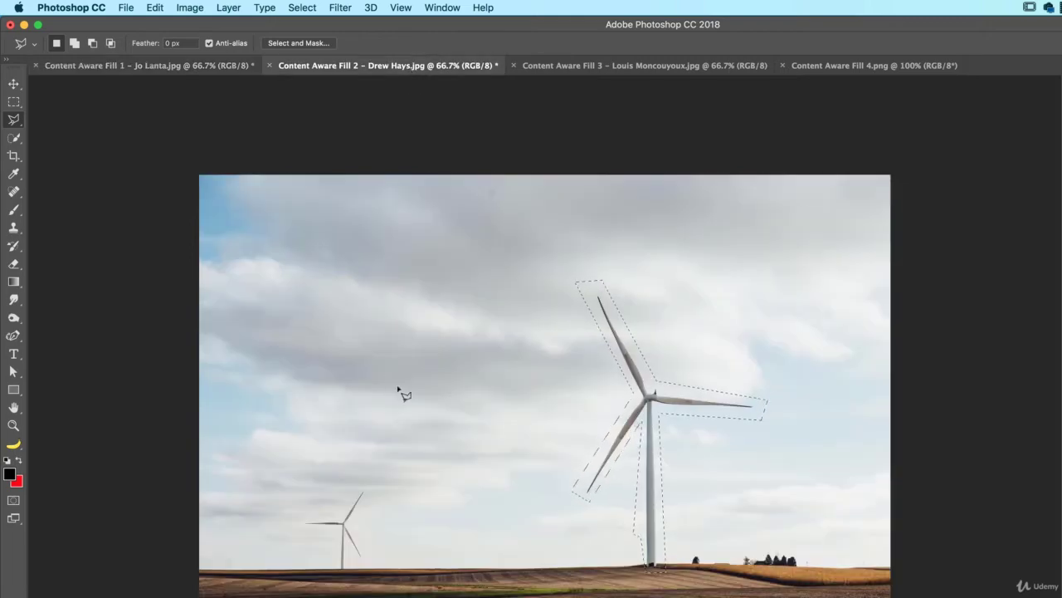
click(14, 193)
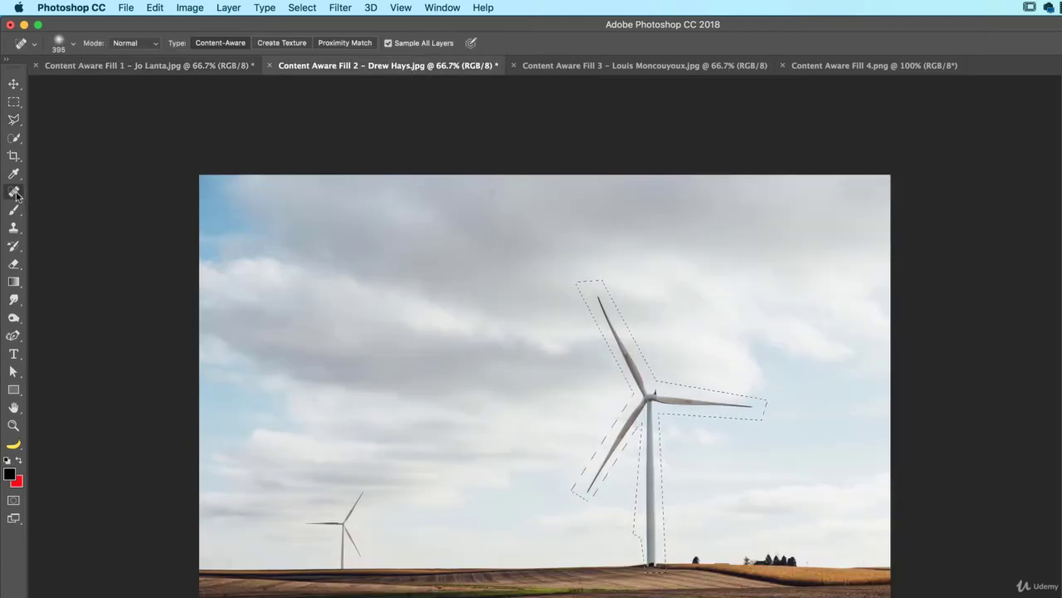
right_click(16, 195)
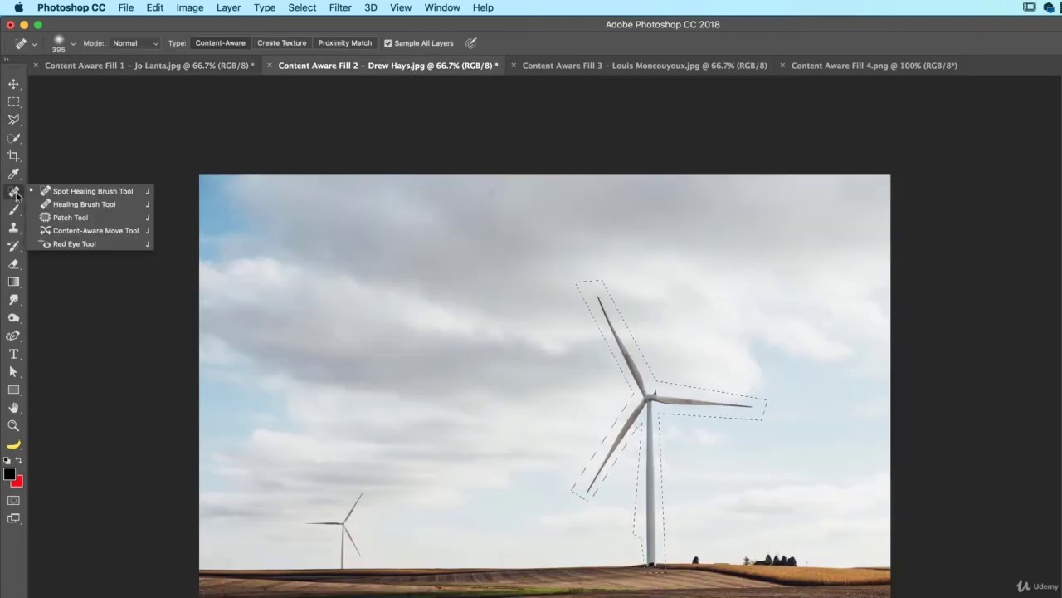
click(91, 219)
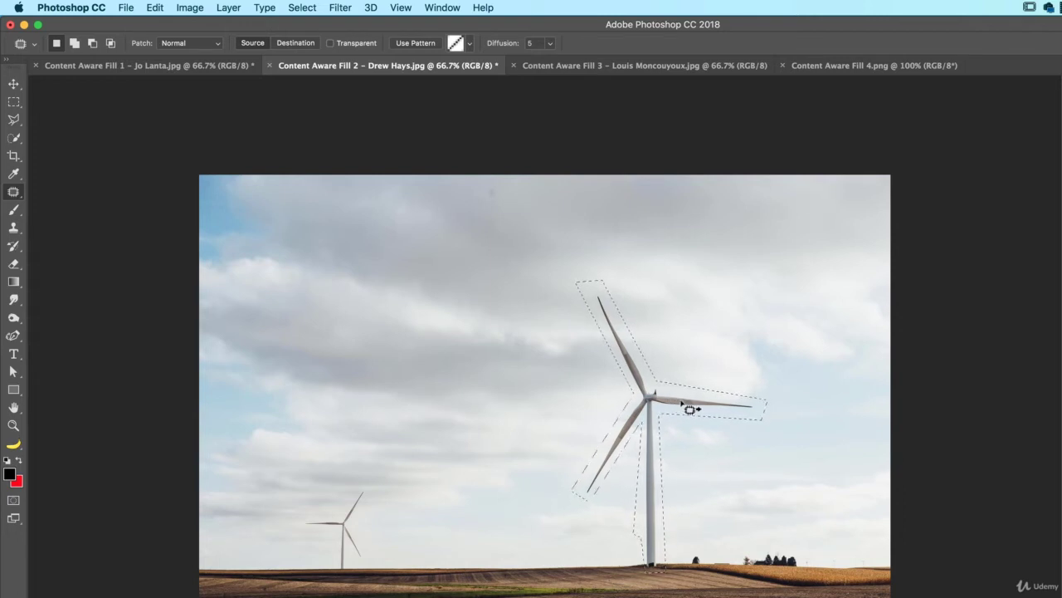
drag(703, 402, 526, 413)
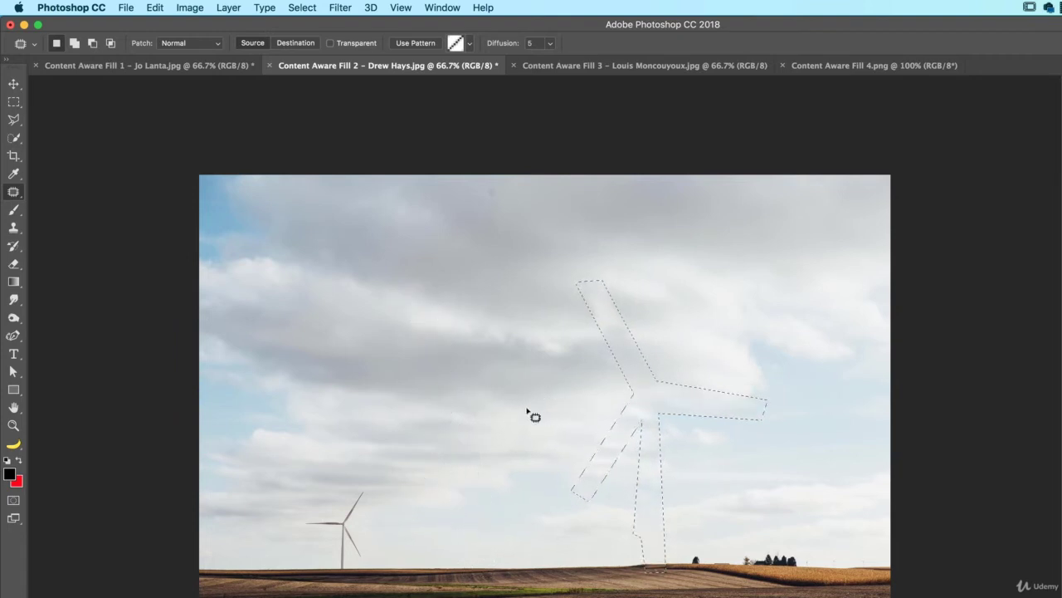
- Clear the turbine selection and extend the canvas of the Content Aware Fill 3 photo well above the sky with the Crop tool
key(super+d)
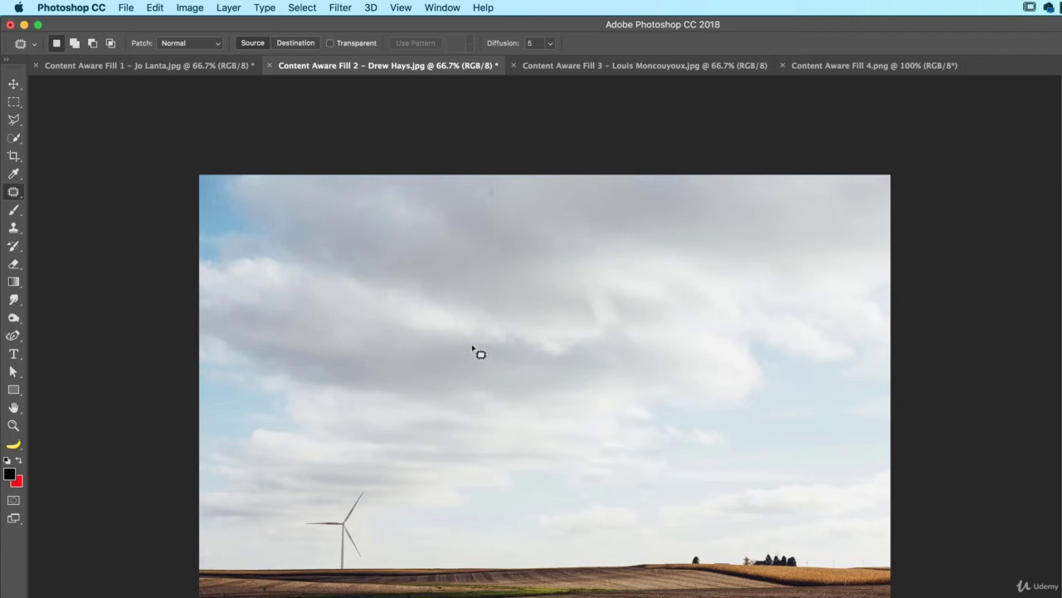
click(640, 66)
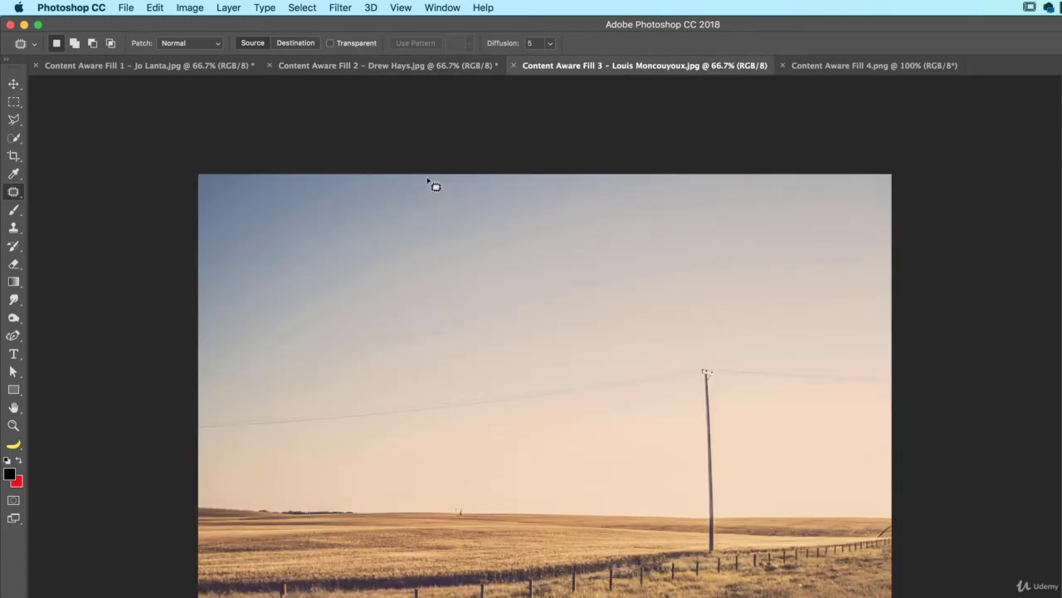
key(v)
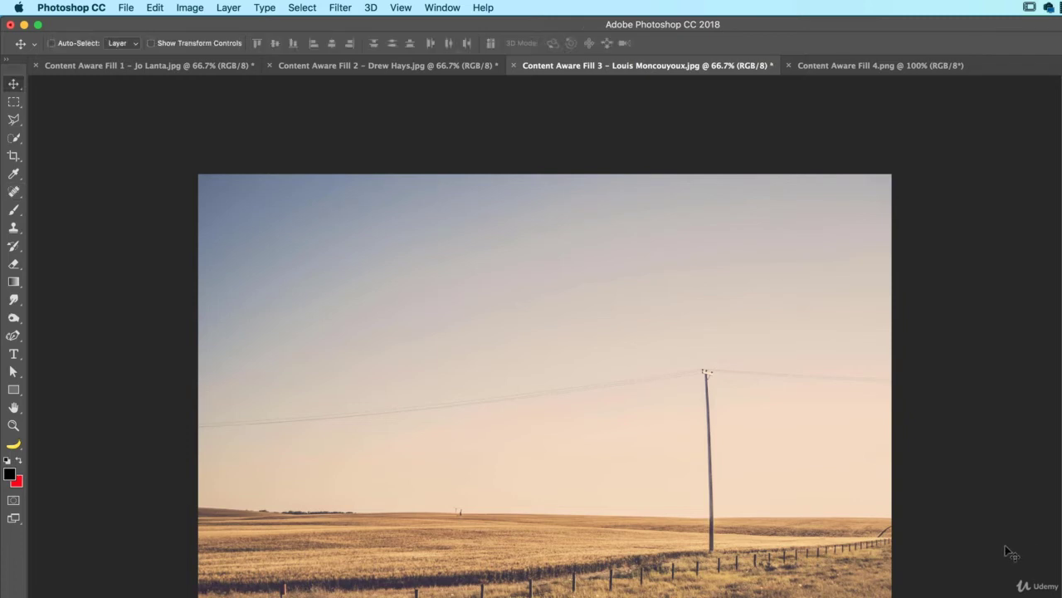
key(super+minus)
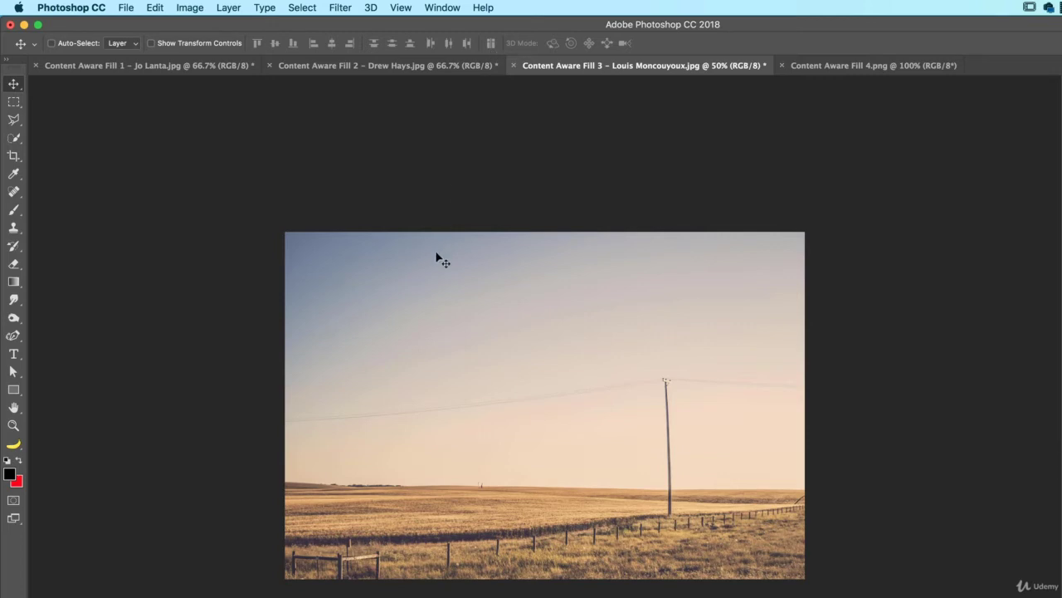
click(13, 155)
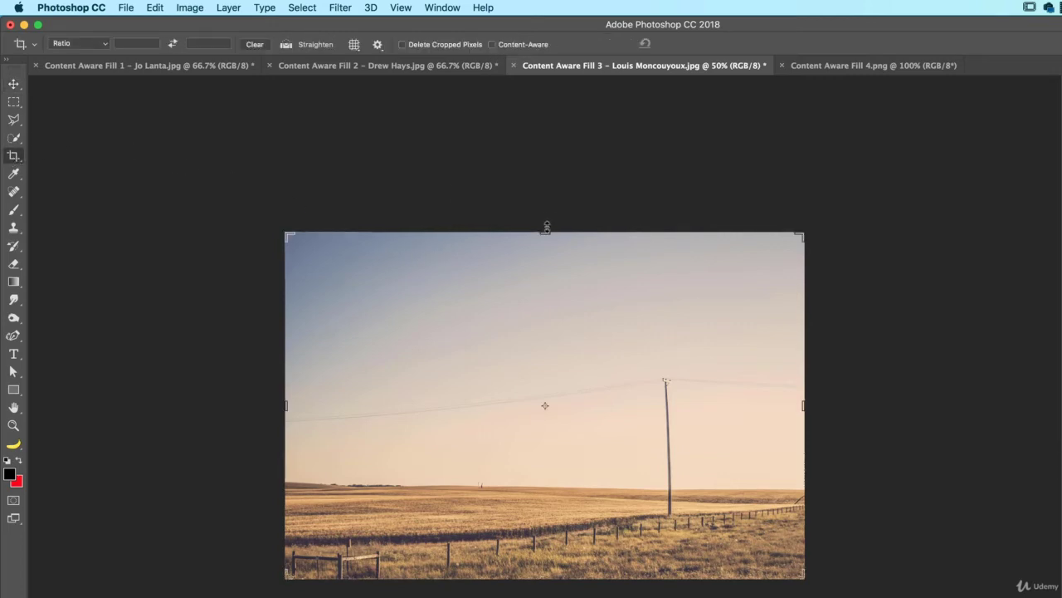
drag(546, 226, 544, 151)
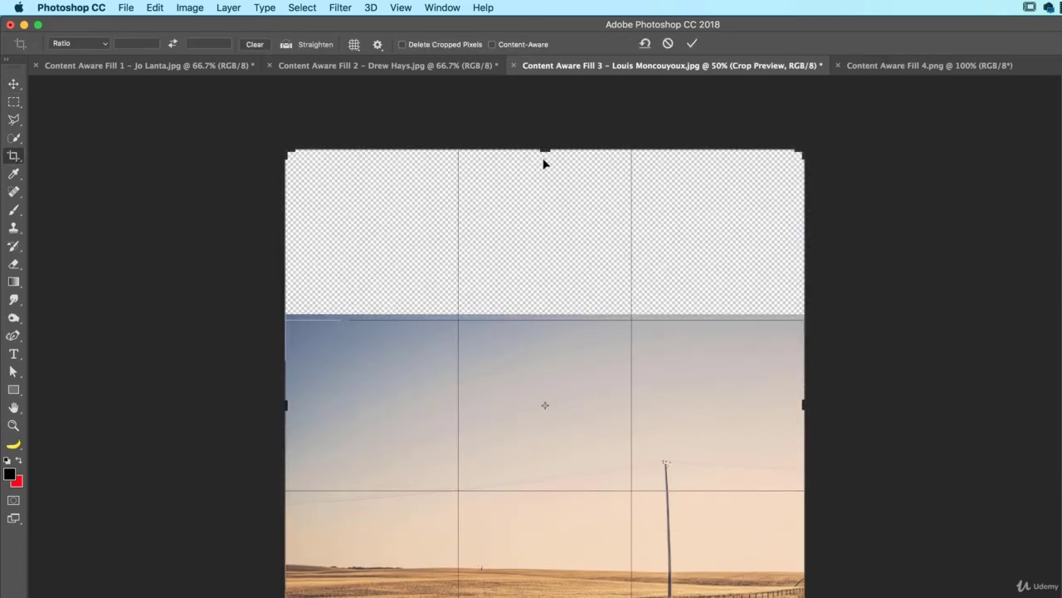
key(Return)
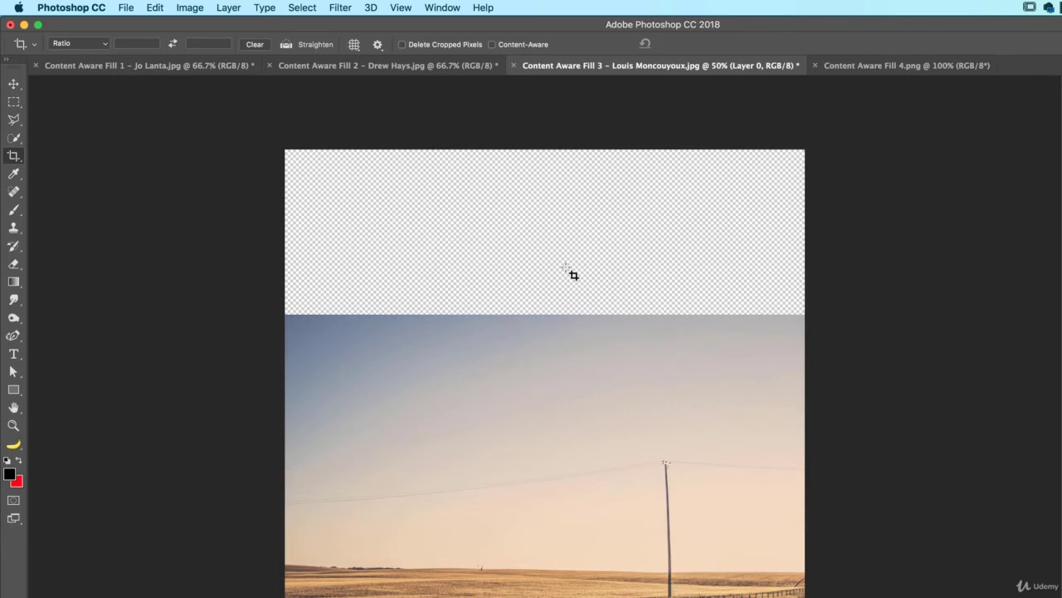
- Select the empty canvas area plus a thin strip of sky, fill it with Content-Aware, and deselect
key(m)
drag(252, 151, 876, 325)
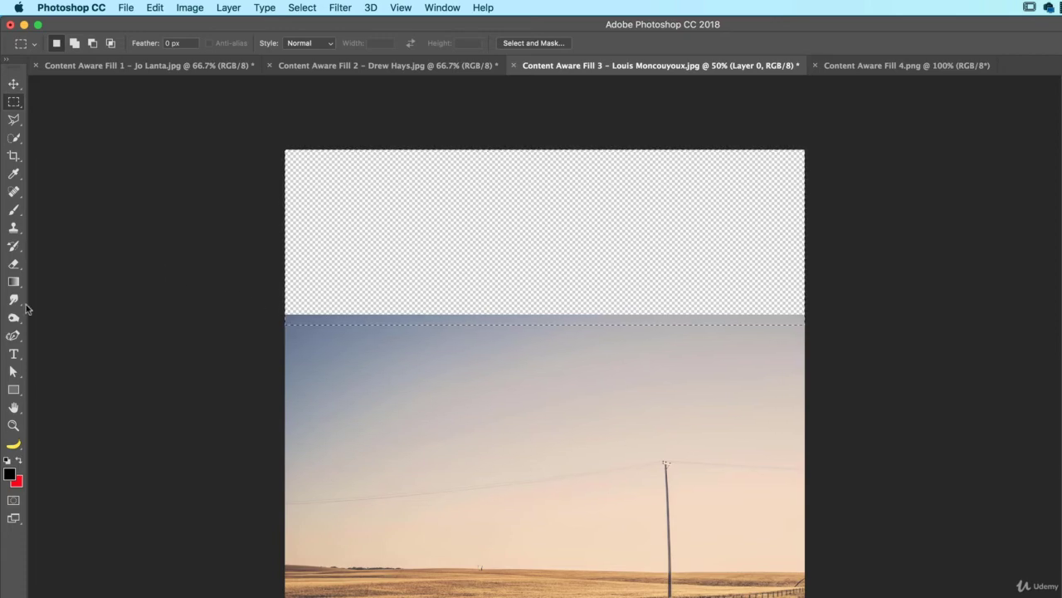
click(156, 7)
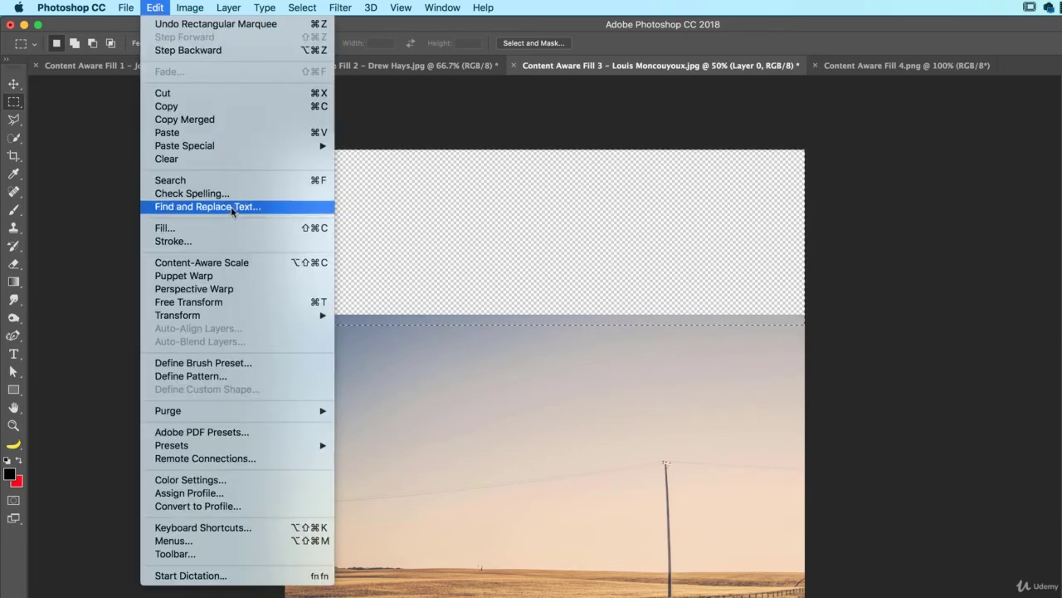
click(230, 228)
click(704, 249)
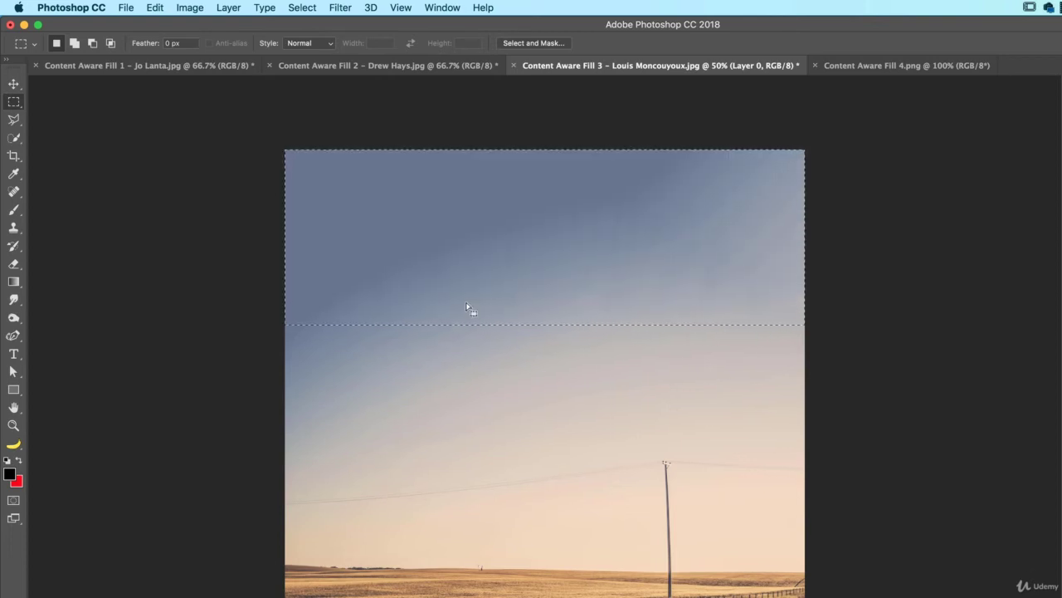
key(super+d)
- Select the upper sky across the full width with the Rectangular Marquee and copy it onto a new layer
click(13, 299)
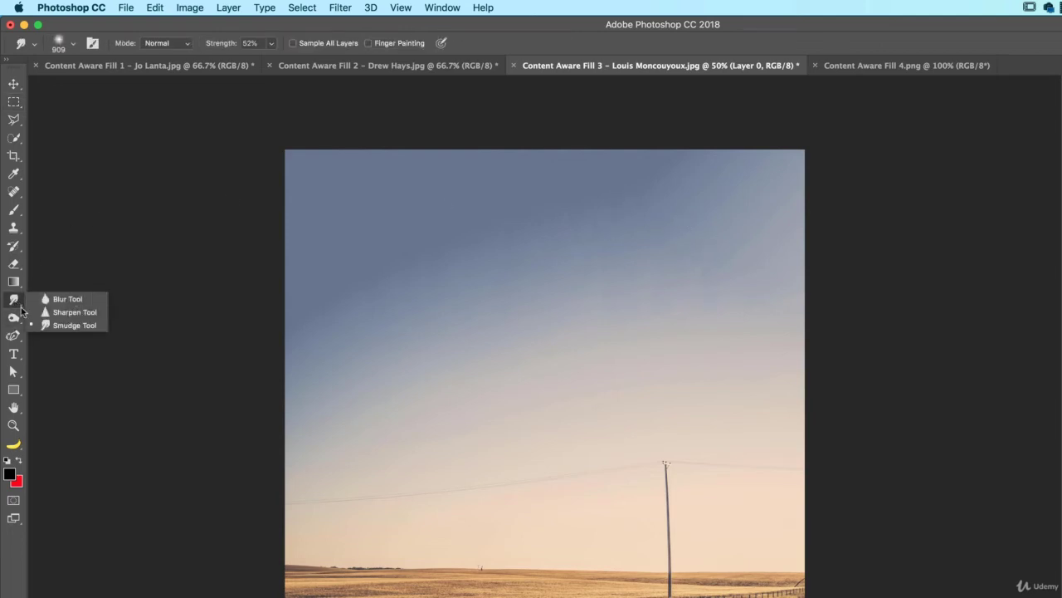
click(18, 101)
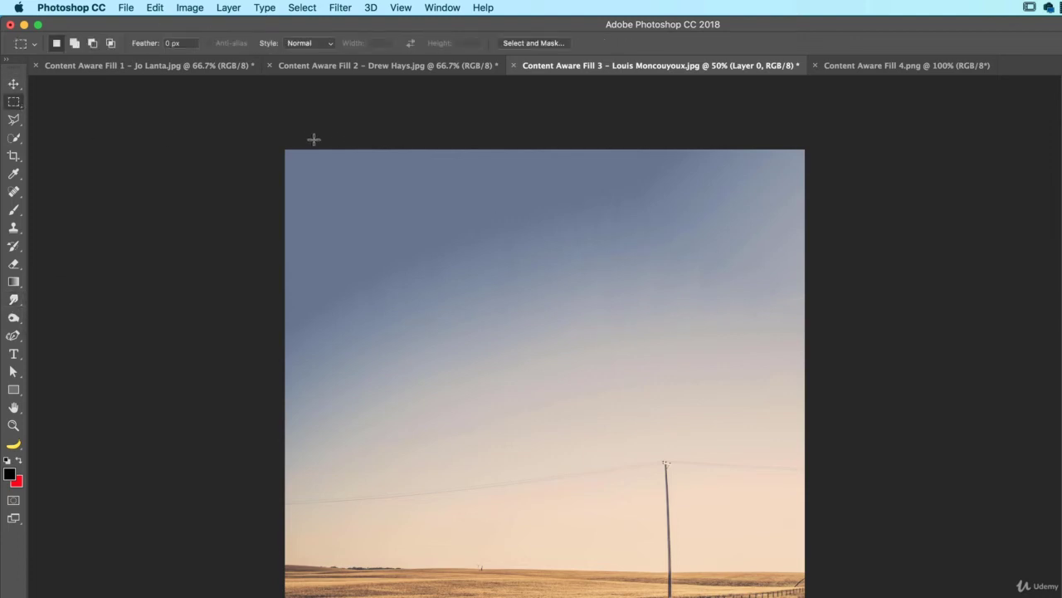
drag(251, 129, 870, 387)
key(shift+F5)
key(super+v)
- Apply a Gaussian Blur with a 47.2-pixel radius to the copied sky and inspect it with Layer 0 temporarily hidden
click(336, 6)
mouse_move(403, 171)
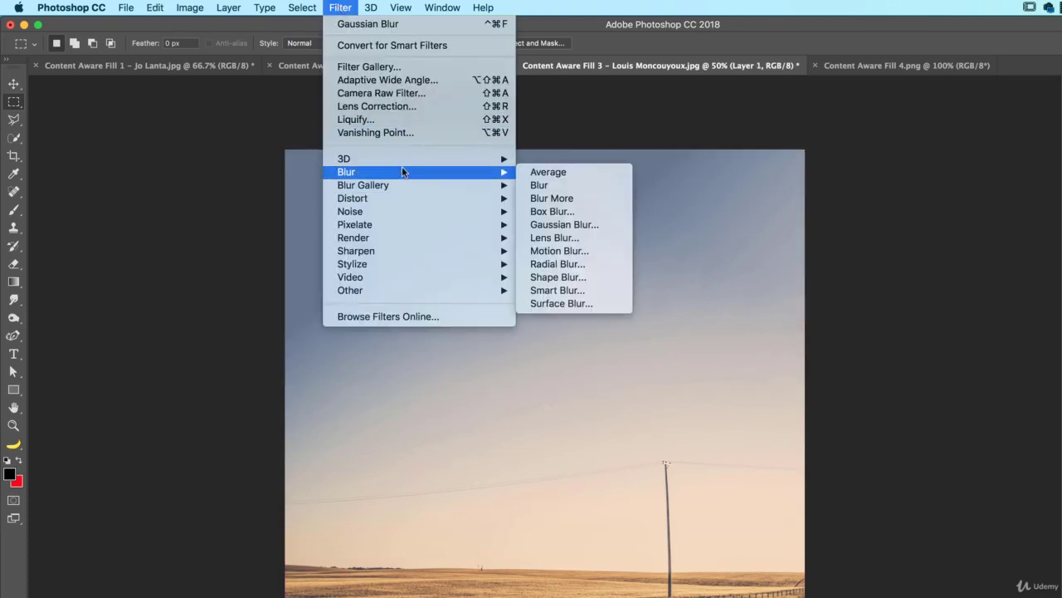
click(584, 229)
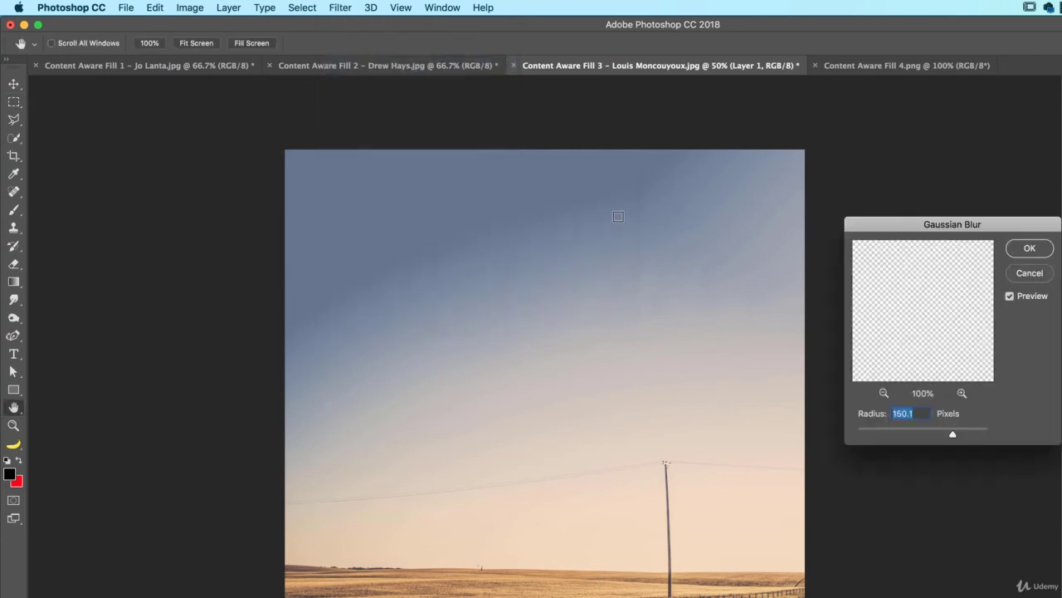
mouse_move(927, 434)
mouse_down()
mouse_move(890, 440)
mouse_move(928, 438)
mouse_up()
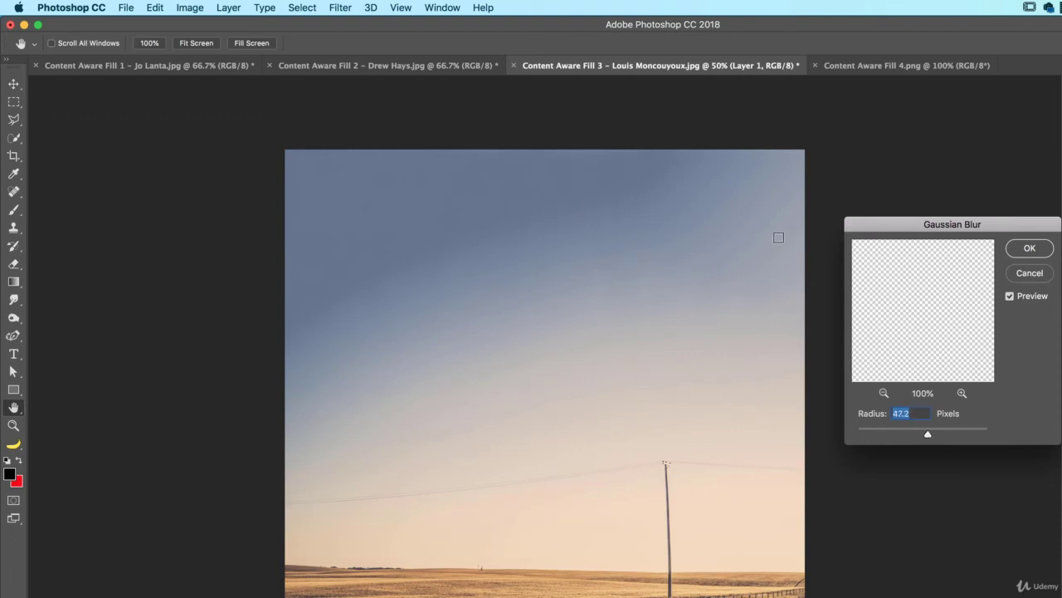
click(1027, 251)
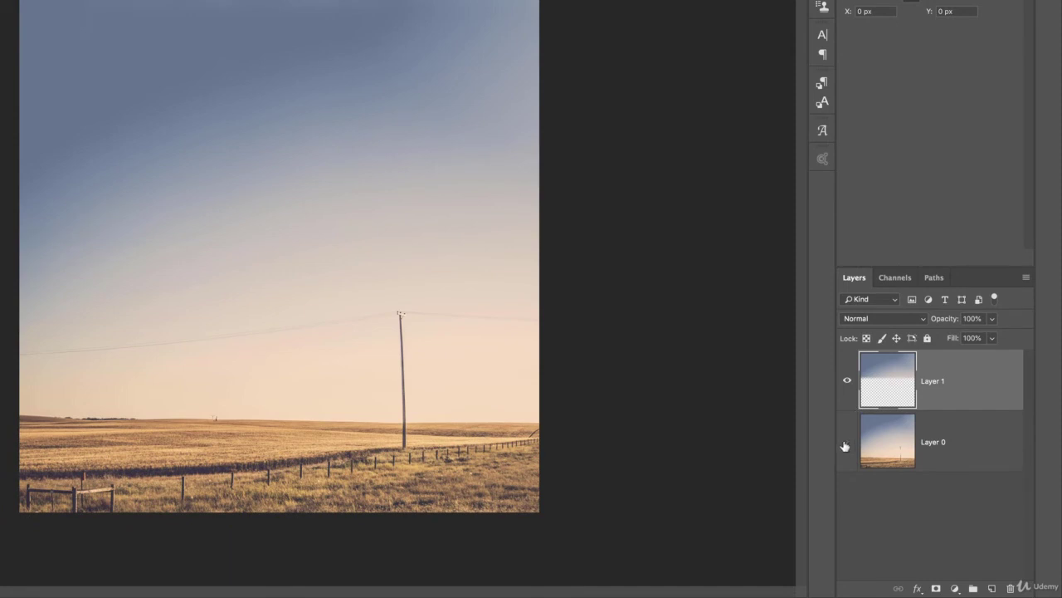
click(846, 443)
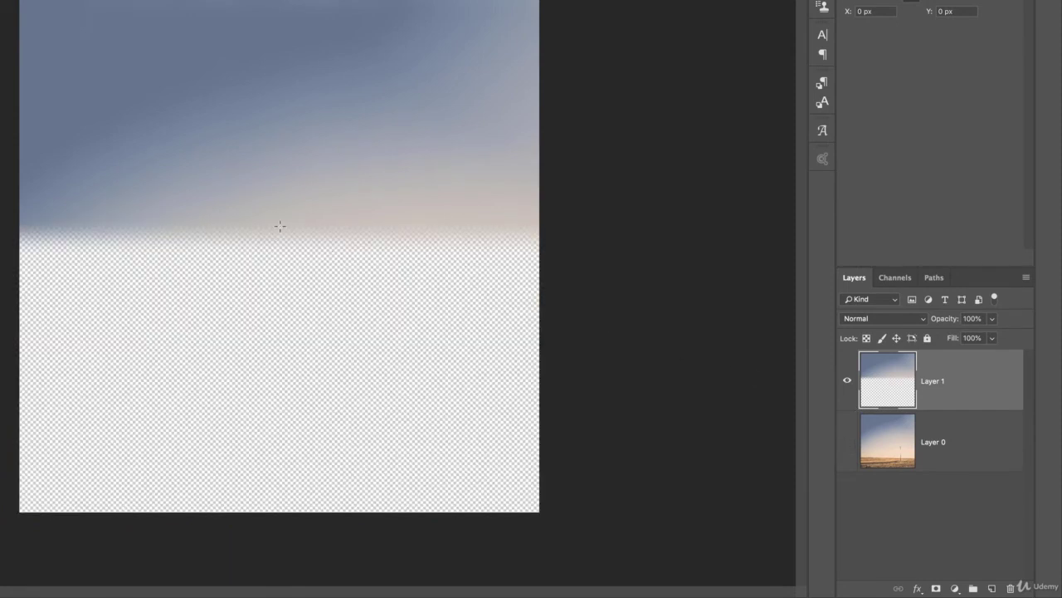
click(847, 442)
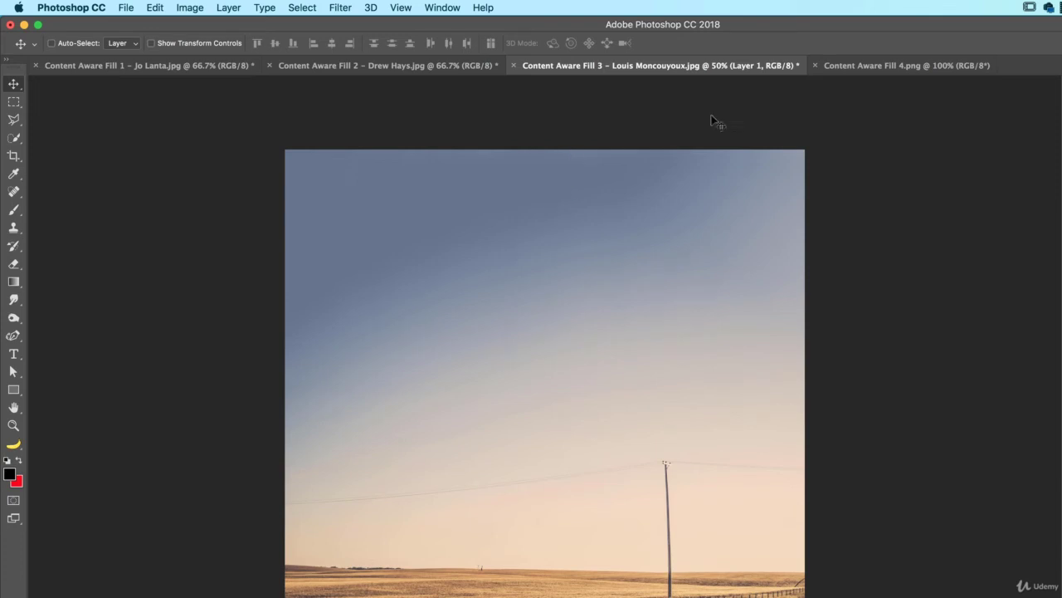
- Outline the heading, text and video thumbnail in Content Aware Fill 4.png with the Polygonal Lasso
click(855, 73)
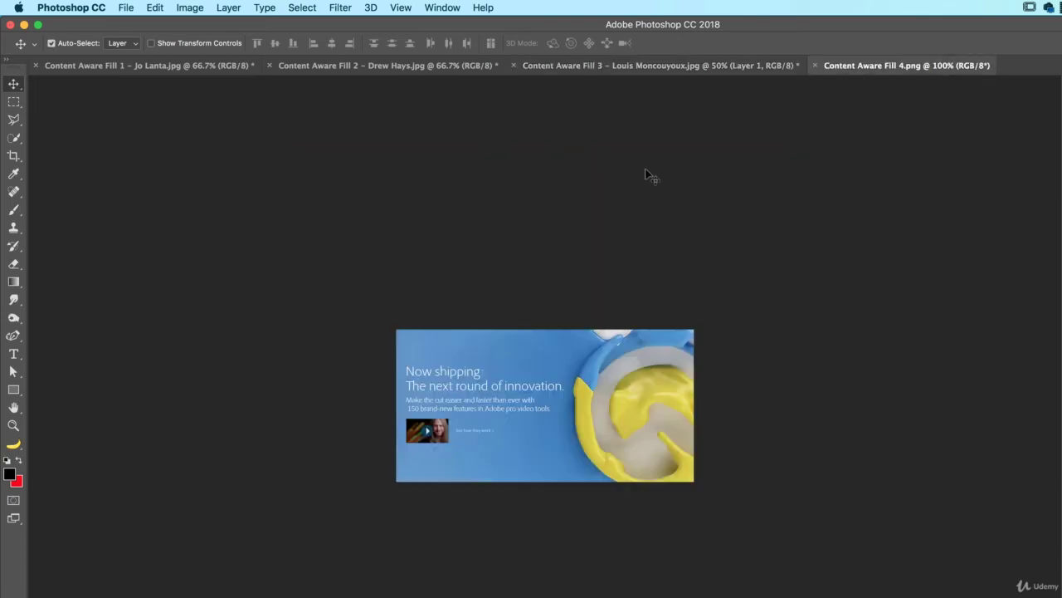
key(super+equal)
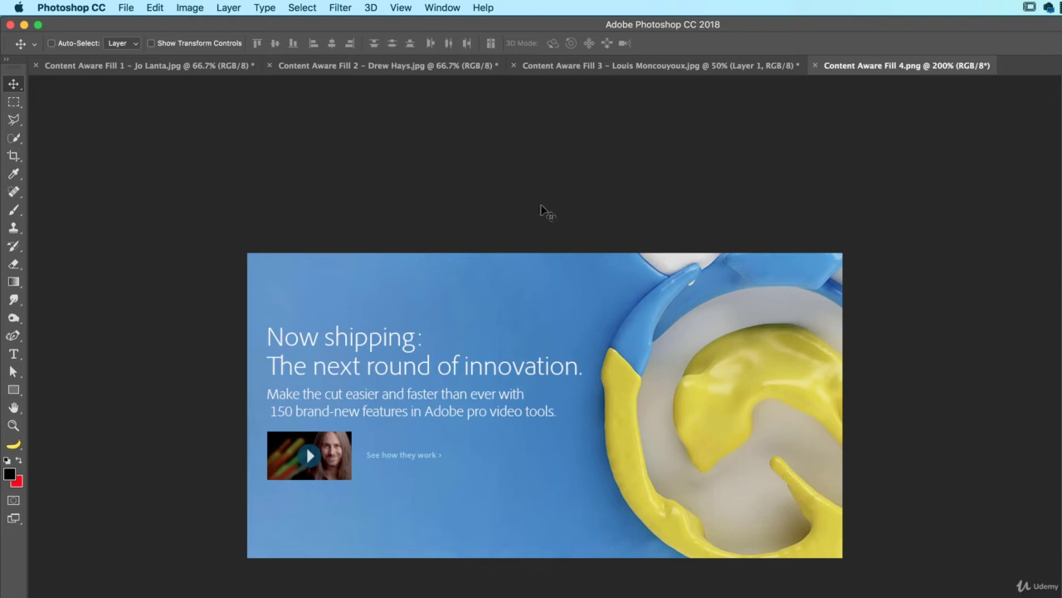
key(l)
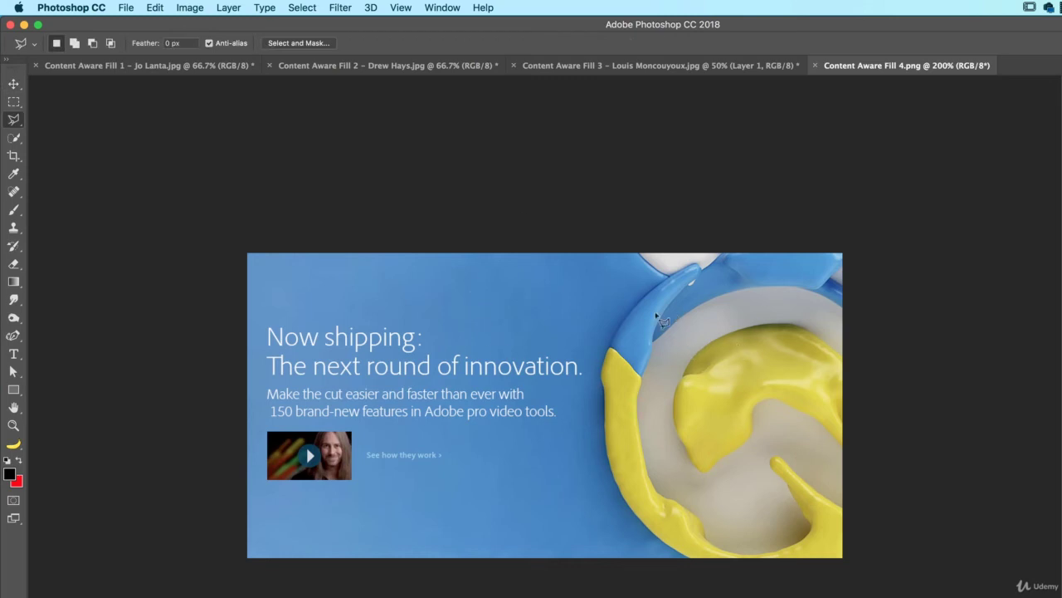
mouse_move(259, 321)
mouse_down()
mouse_move(265, 477)
mouse_move(282, 493)
mouse_move(365, 498)
mouse_move(376, 492)
mouse_move(375, 472)
mouse_move(457, 465)
mouse_move(456, 428)
mouse_move(560, 429)
mouse_move(570, 424)
mouse_move(552, 393)
mouse_move(586, 384)
mouse_up()
click(586, 381)
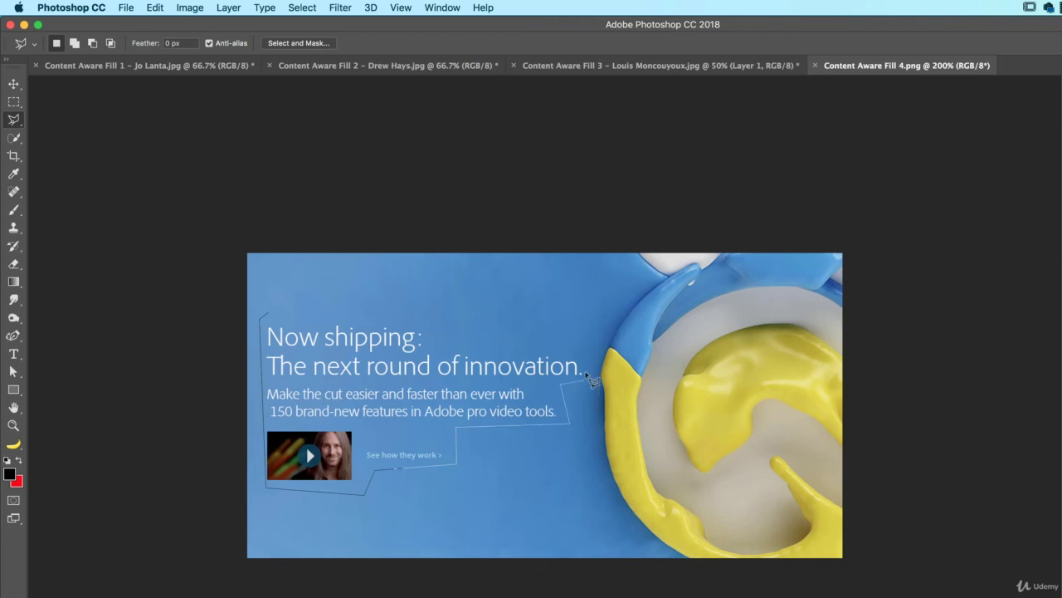
click(585, 346)
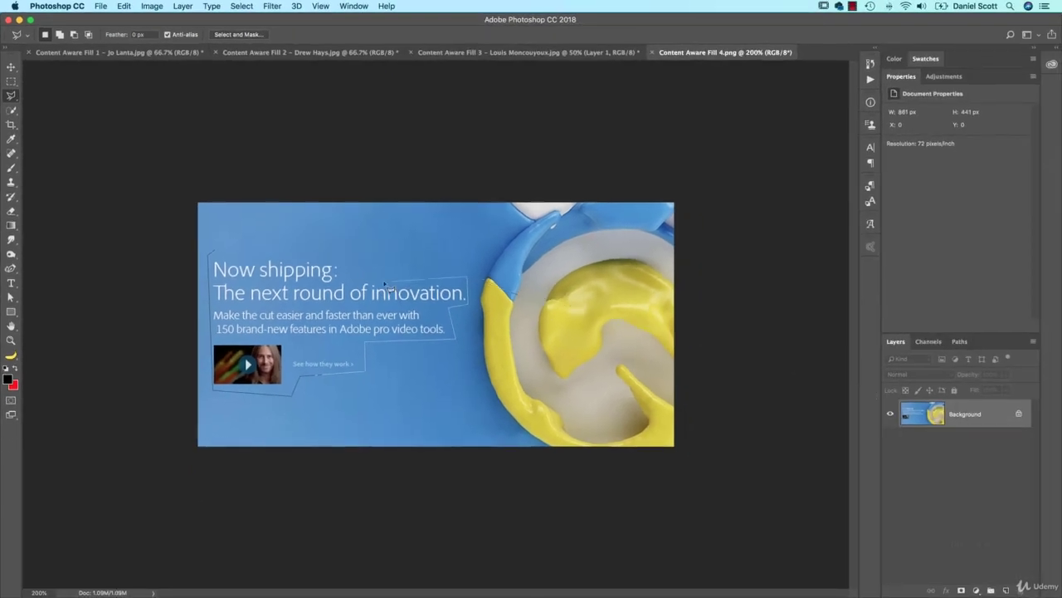
click(343, 249)
click(217, 253)
- Try filling the text selection with a blue sampled from the background, deselect, and undo back to the selection
key(i)
click(452, 232)
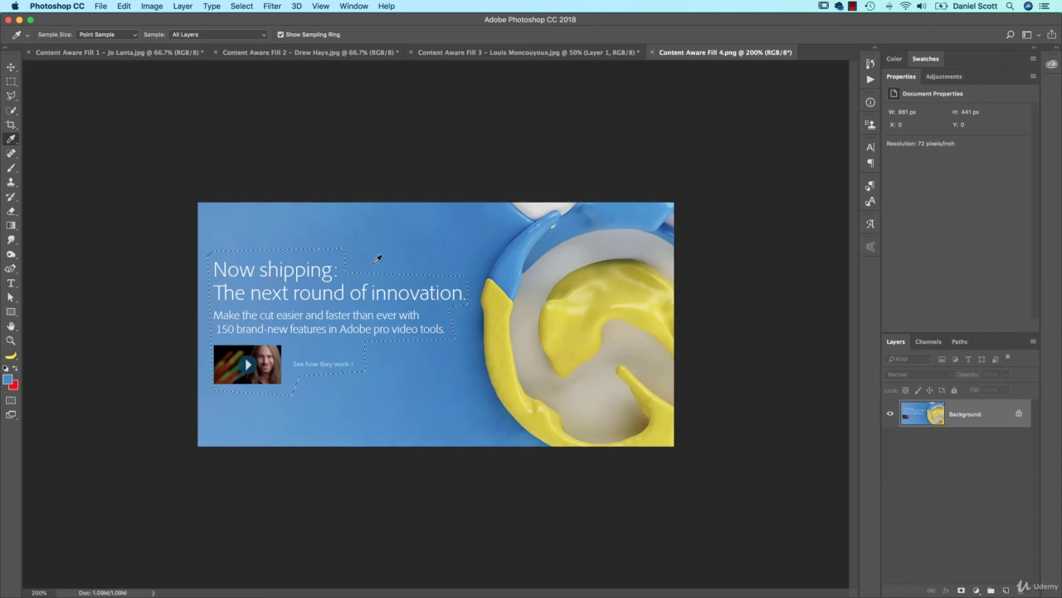
key(alt+BackSpace)
key(super+d)
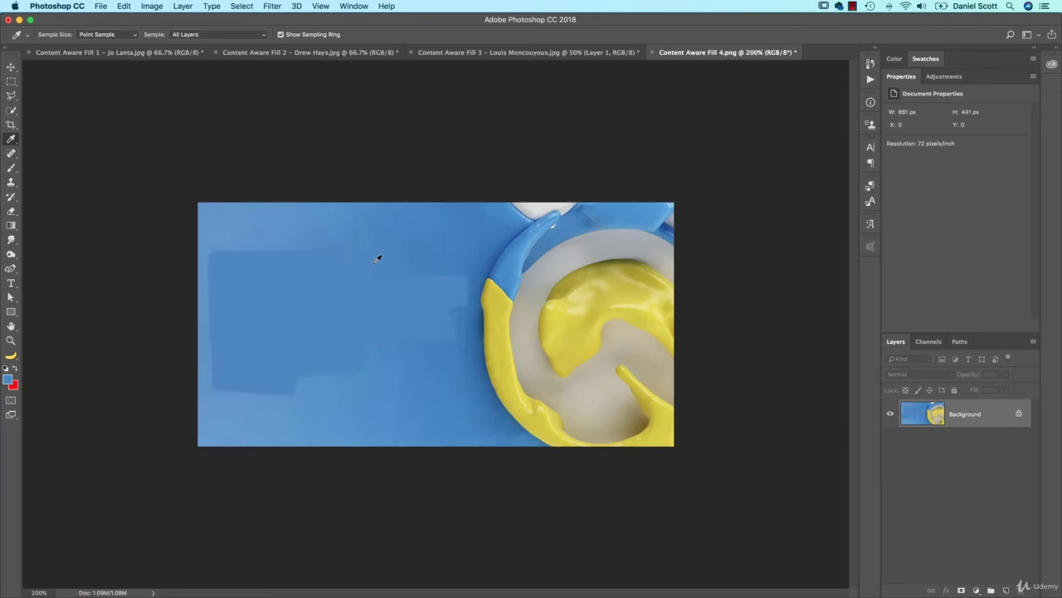
key(super+alt+z)
key(super+alt+z)
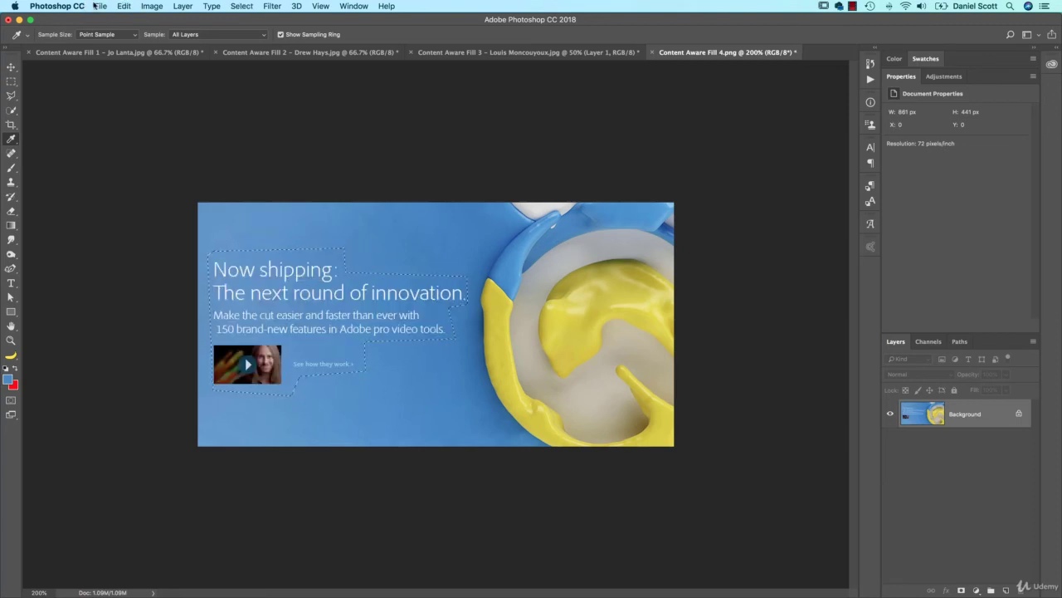
- Remove the selected text and thumbnail with a Content-Aware fill and deselect
click(124, 6)
click(166, 183)
click(556, 201)
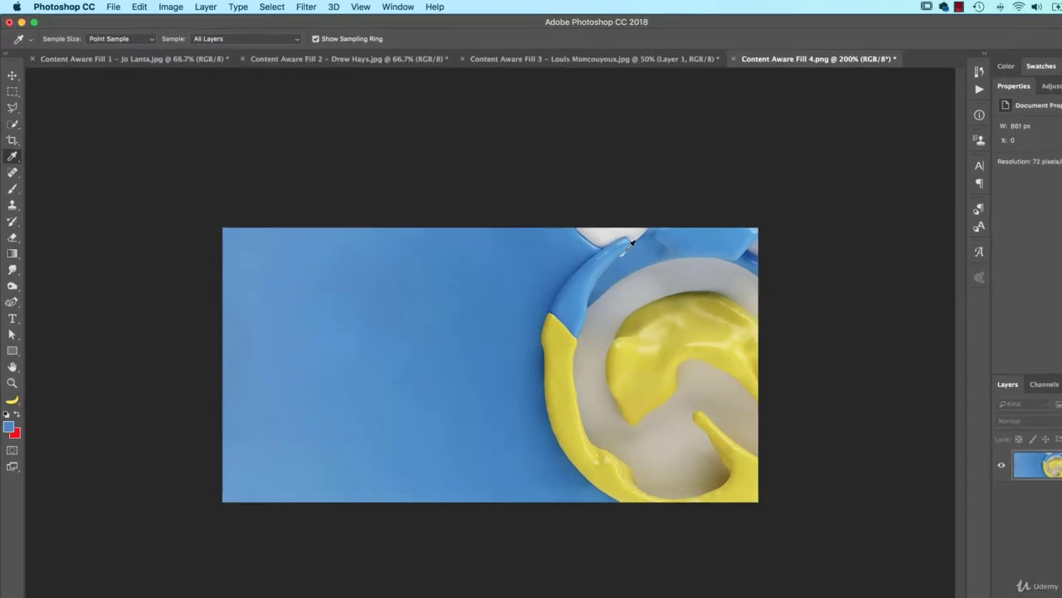
- Open the Content Aware Move 2 JPG from the exercise files folder
click(101, 6)
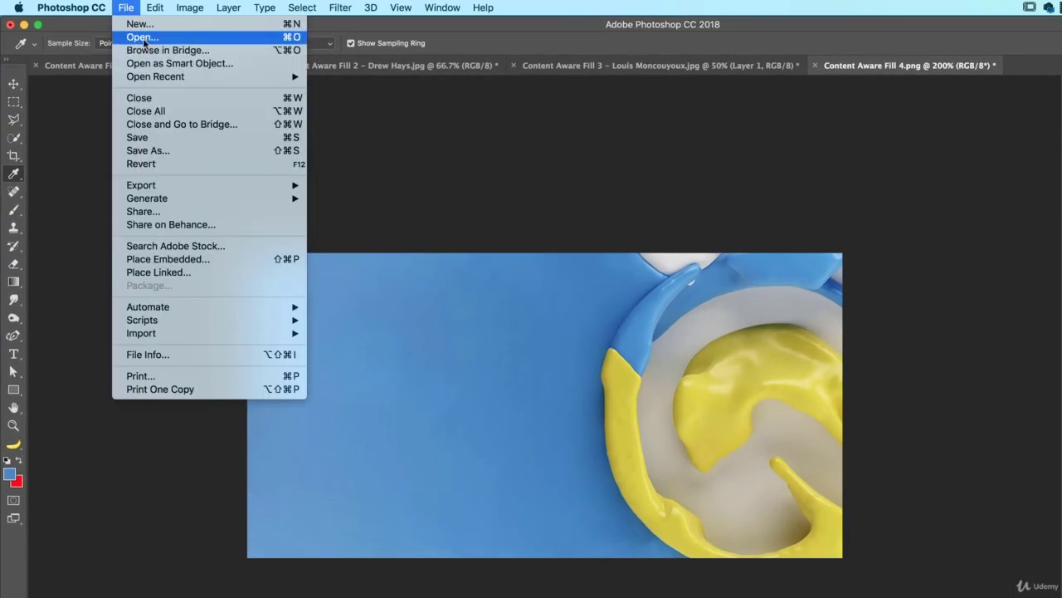
click(141, 37)
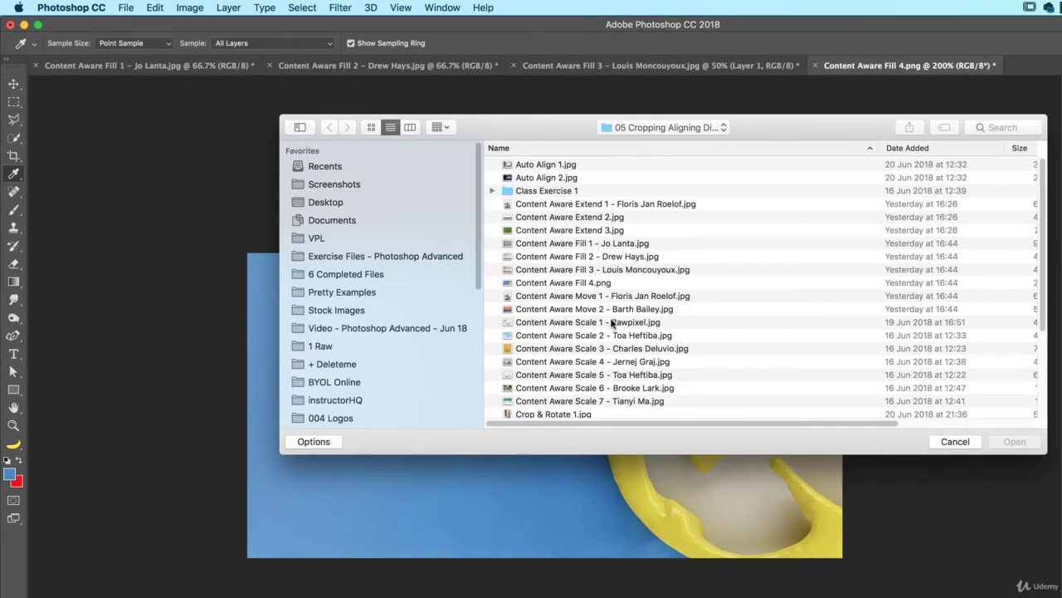
double_click(591, 309)
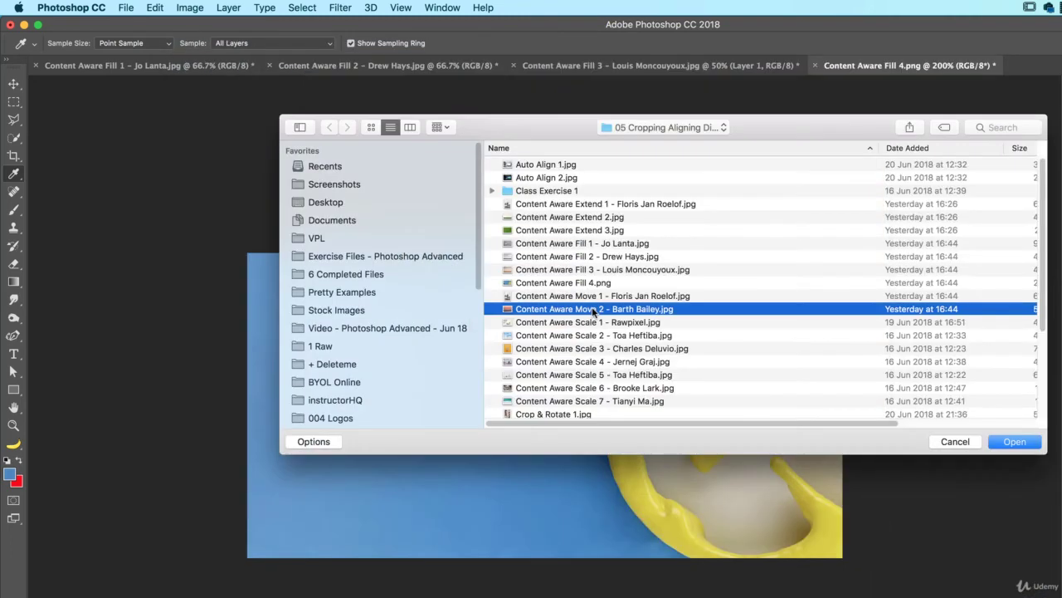
double_click(592, 312)
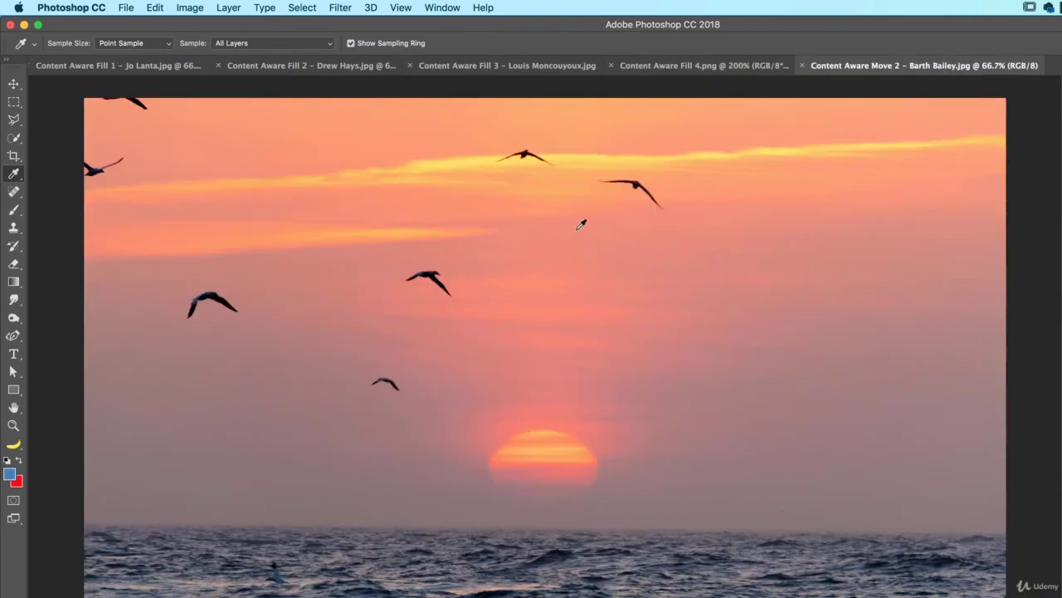
- Outline the bird on the bright cloud streak, above the sun, with the Polygonal Lasso
key(l)
click(531, 139)
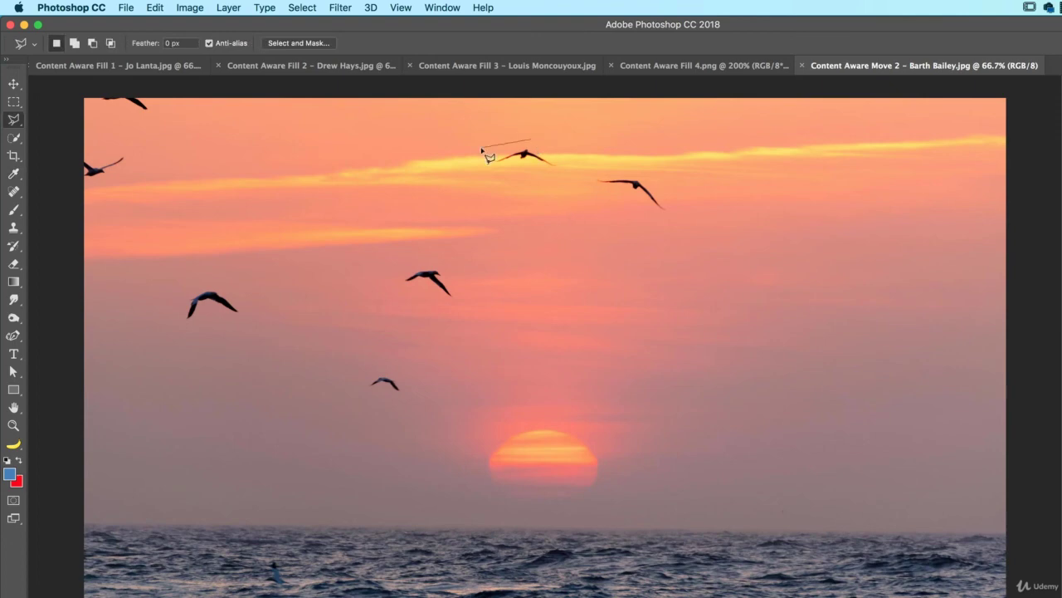
click(482, 148)
click(486, 170)
click(517, 177)
click(561, 173)
click(569, 162)
click(549, 147)
click(531, 139)
- Add the other six birds in the sky to the selection with loose freehand Lasso outlines
key(shift+l)
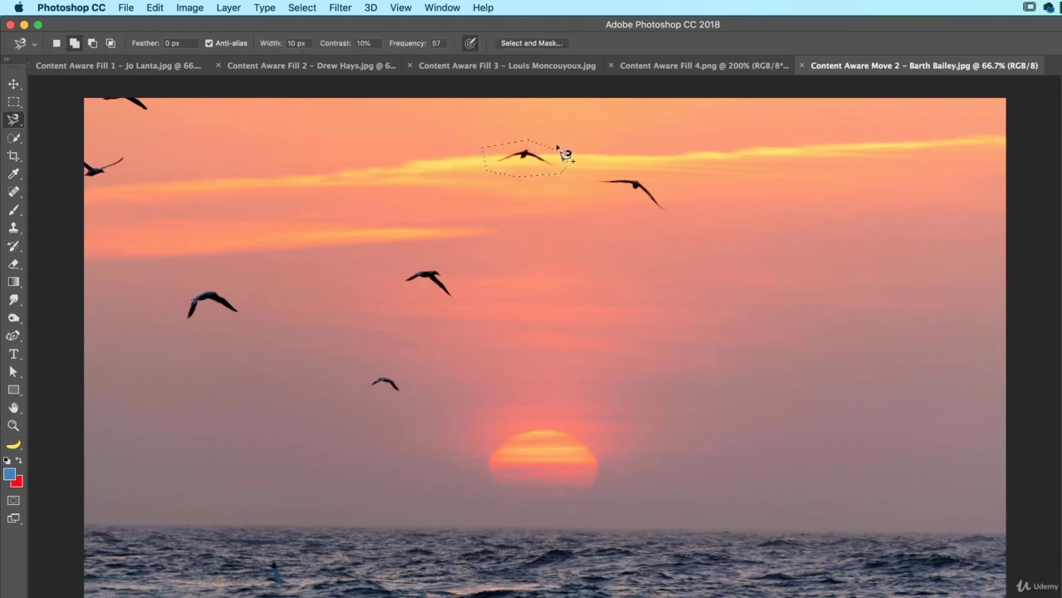
key(shift+l)
mouse_move(614, 166)
mouse_down()
mouse_move(594, 189)
mouse_move(677, 217)
mouse_move(658, 180)
mouse_move(614, 164)
mouse_up()
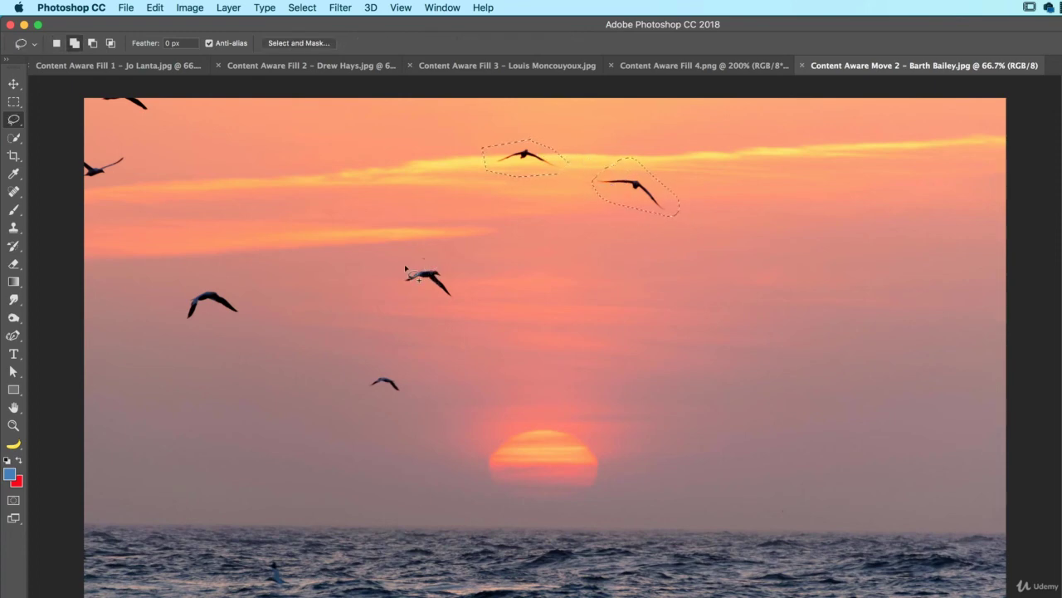
mouse_move(430, 296)
mouse_down()
mouse_move(464, 286)
mouse_move(425, 259)
mouse_up()
mouse_move(383, 368)
mouse_down()
mouse_move(359, 389)
mouse_move(380, 400)
mouse_move(413, 395)
mouse_move(383, 369)
mouse_up()
mouse_move(196, 286)
mouse_down()
mouse_move(183, 335)
mouse_move(256, 313)
mouse_move(190, 295)
mouse_up()
mouse_move(86, 151)
mouse_down()
mouse_move(128, 150)
mouse_move(135, 163)
mouse_move(98, 182)
mouse_move(85, 158)
mouse_up()
mouse_move(98, 103)
mouse_down()
mouse_move(133, 123)
mouse_move(151, 98)
mouse_up()
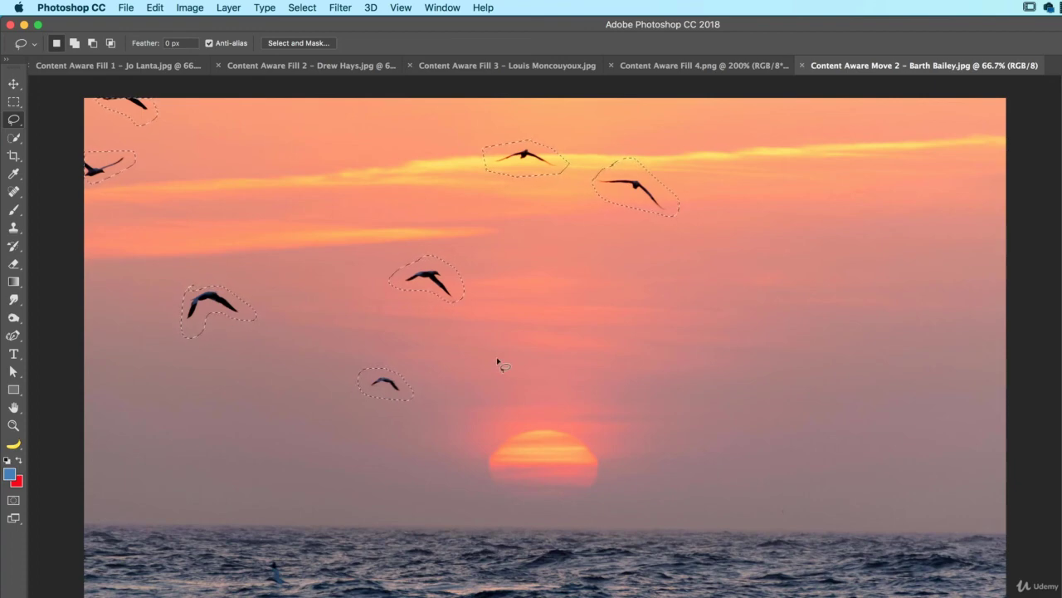
- Remove all the selected birds with a Content-Aware fill in Normal mode at 100% opacity and deselect
key(shift+BackSpace)
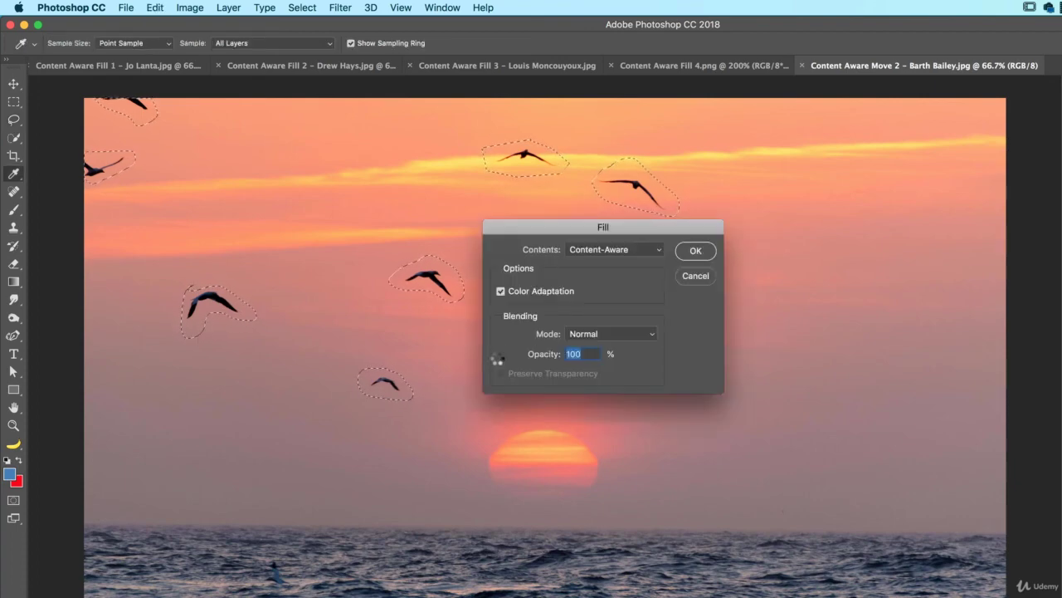
key(Return)
click(502, 365)
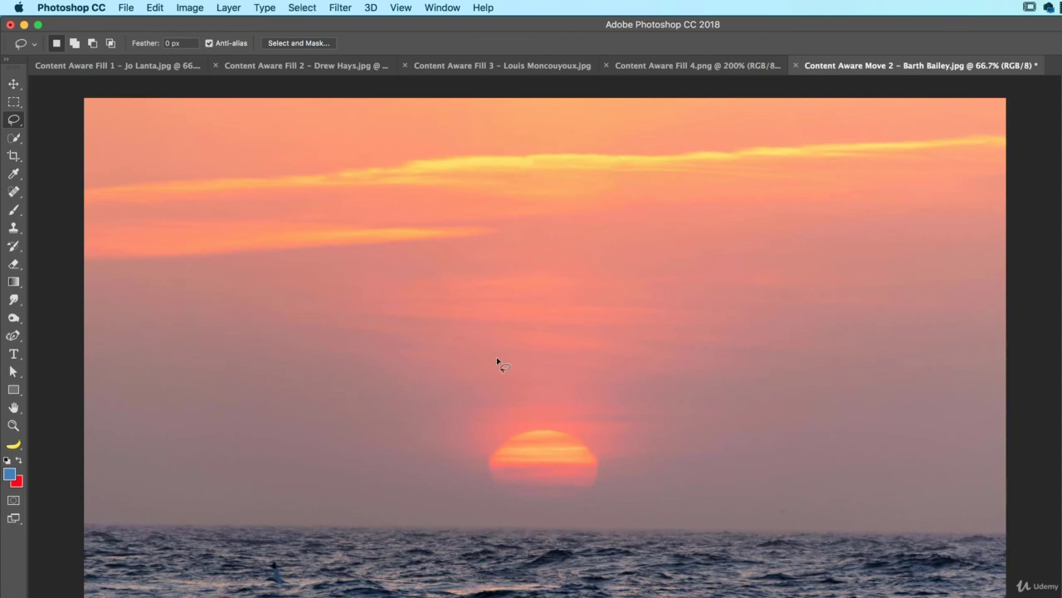